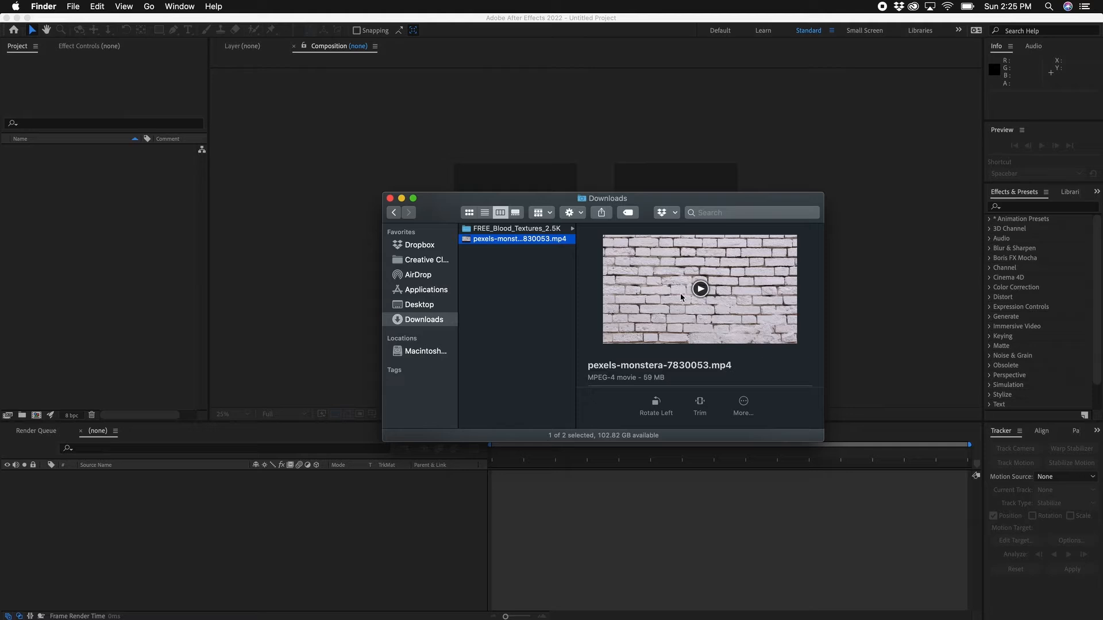
Step: Import pexels-monstera-7830053.mp4 from the Downloads folder into the After Effects project and create a composition from it
{"action": "left_click_drag", "start_coordinate": [497, 244], "coordinate": [103, 236]}
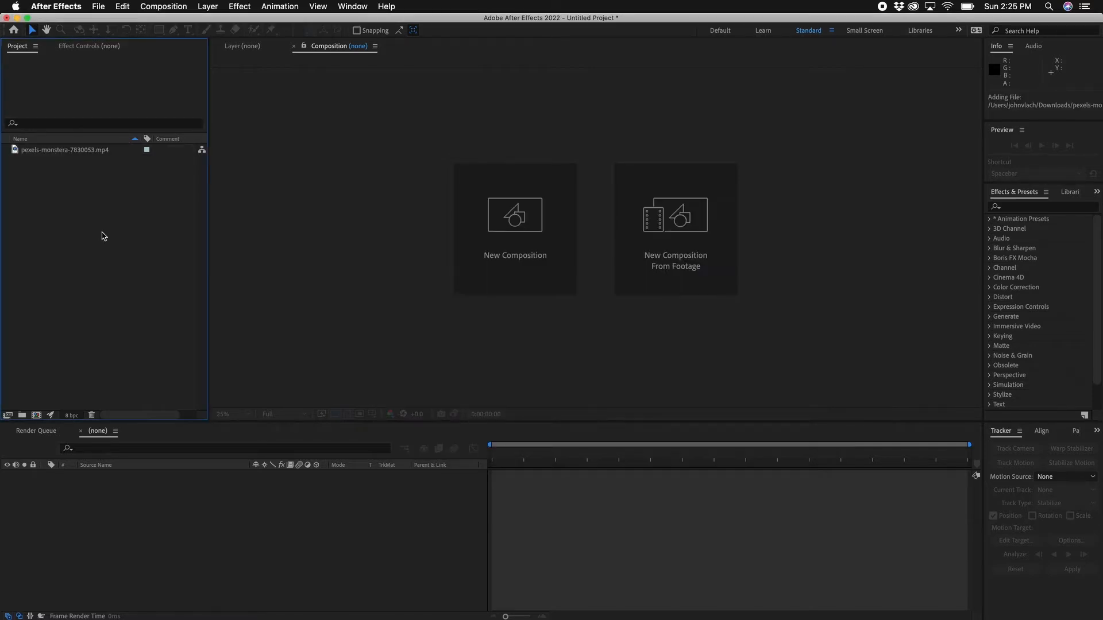
{"action": "left_click", "coordinate": [47, 152]}
{"action": "left_click_drag", "start_coordinate": [34, 153], "coordinate": [160, 520]}
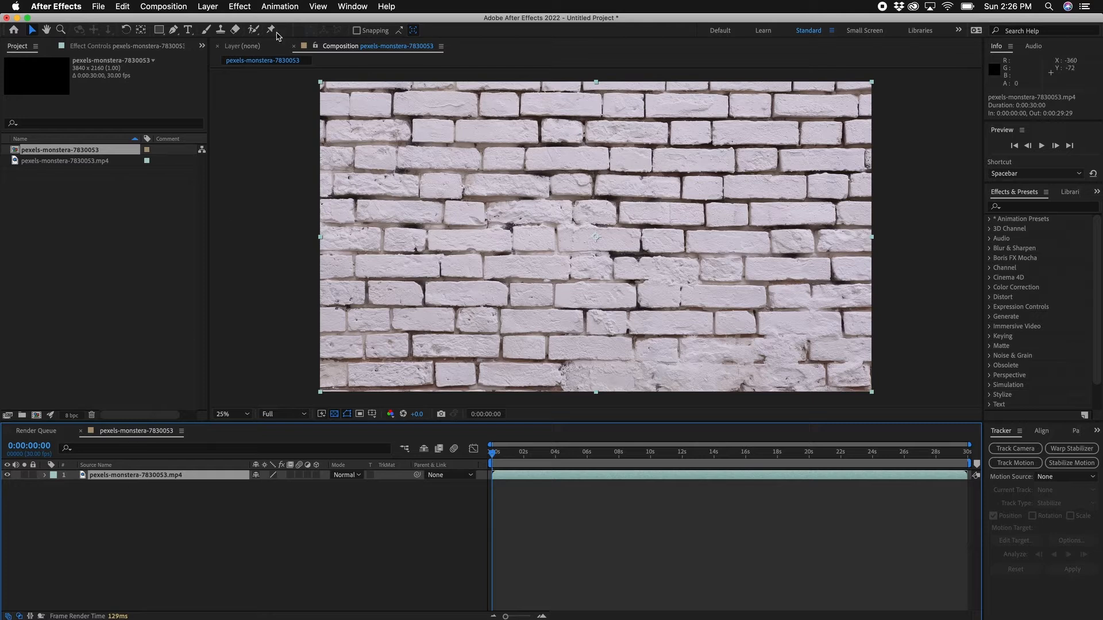
{"action": "left_click", "coordinate": [238, 7]}
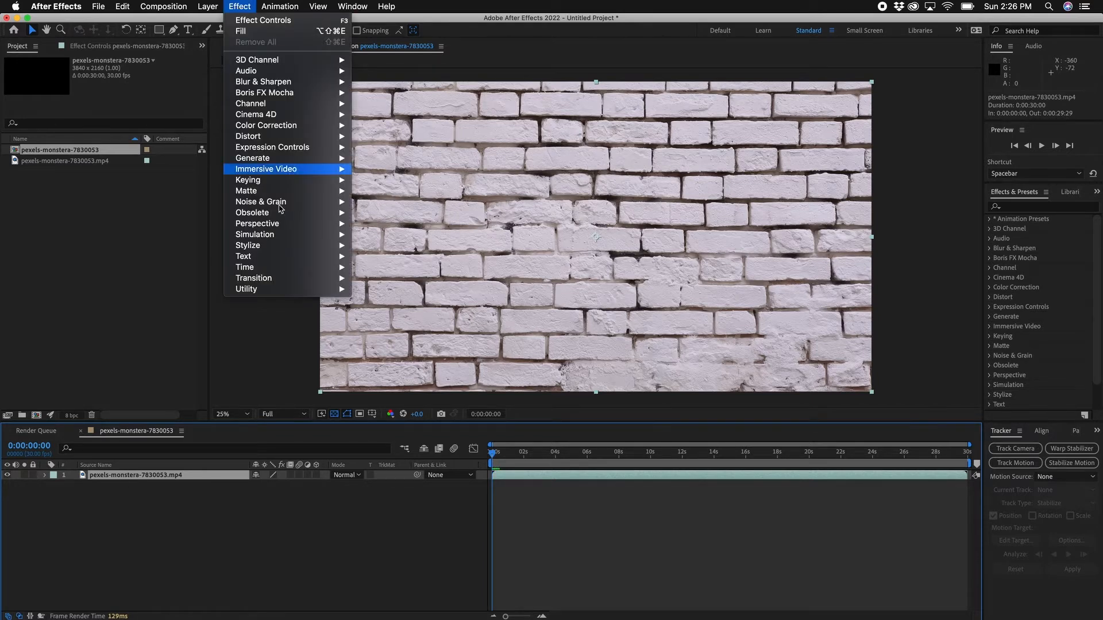
{"action": "mouse_move", "coordinate": [279, 224]}
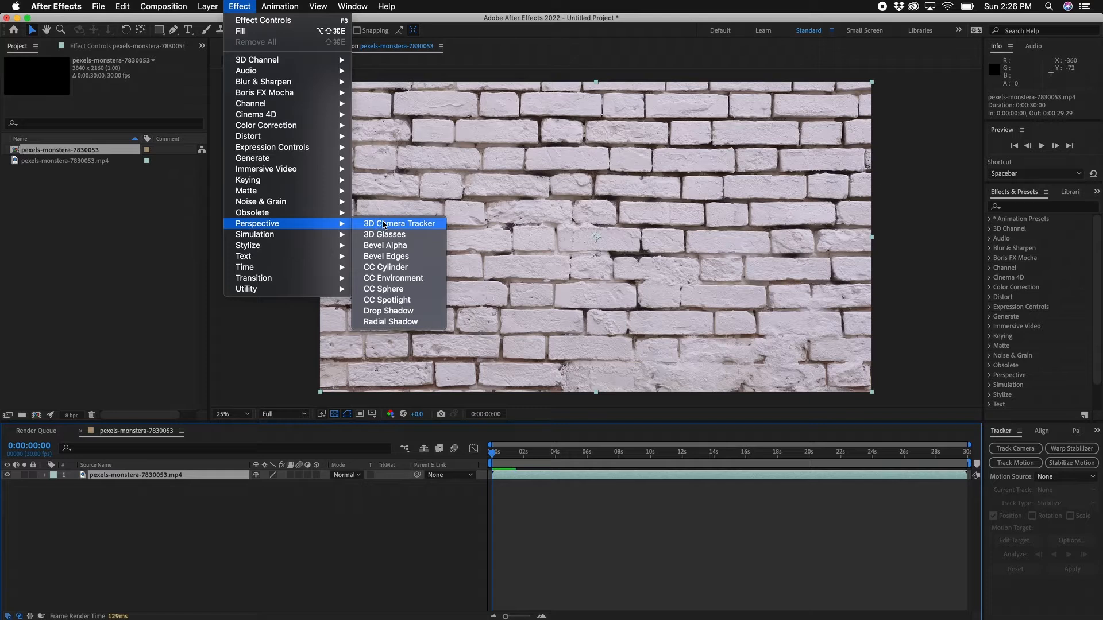
{"action": "left_click", "coordinate": [132, 264]}
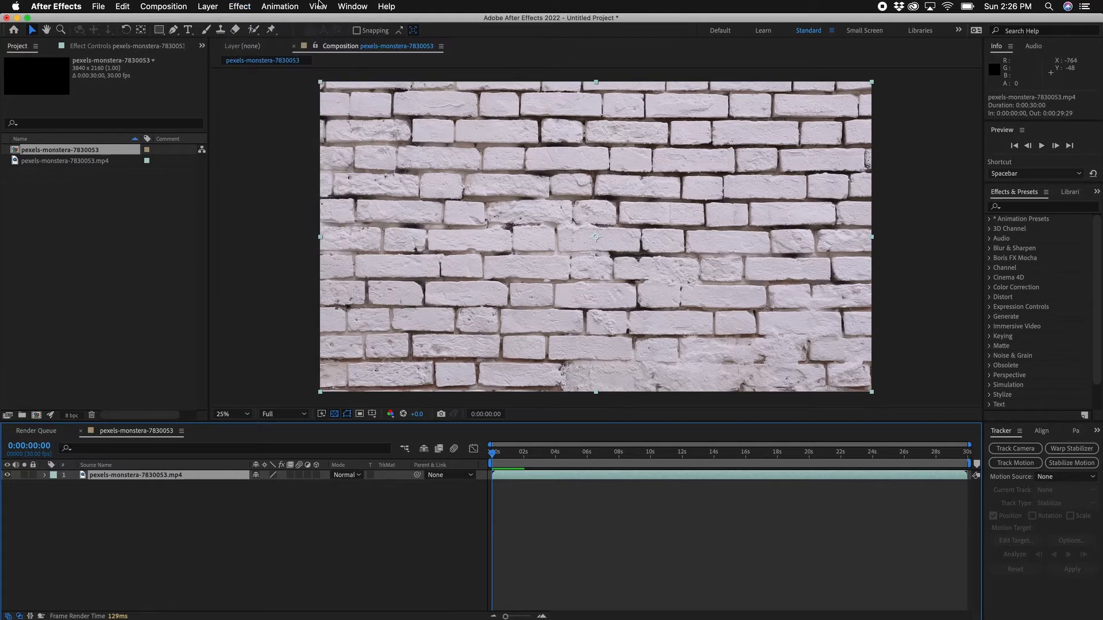
Step: Start Track Camera on the brick wall footage layer so the clip is analyzed for 3D camera tracking
{"action": "left_click", "coordinate": [343, 5]}
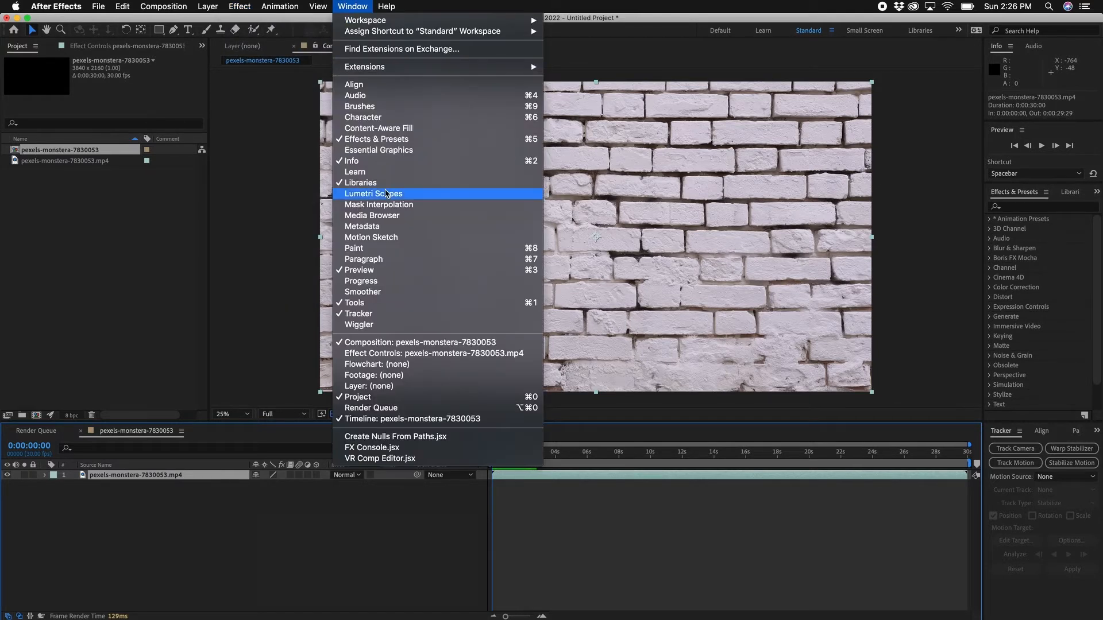
{"action": "left_click", "coordinate": [369, 318]}
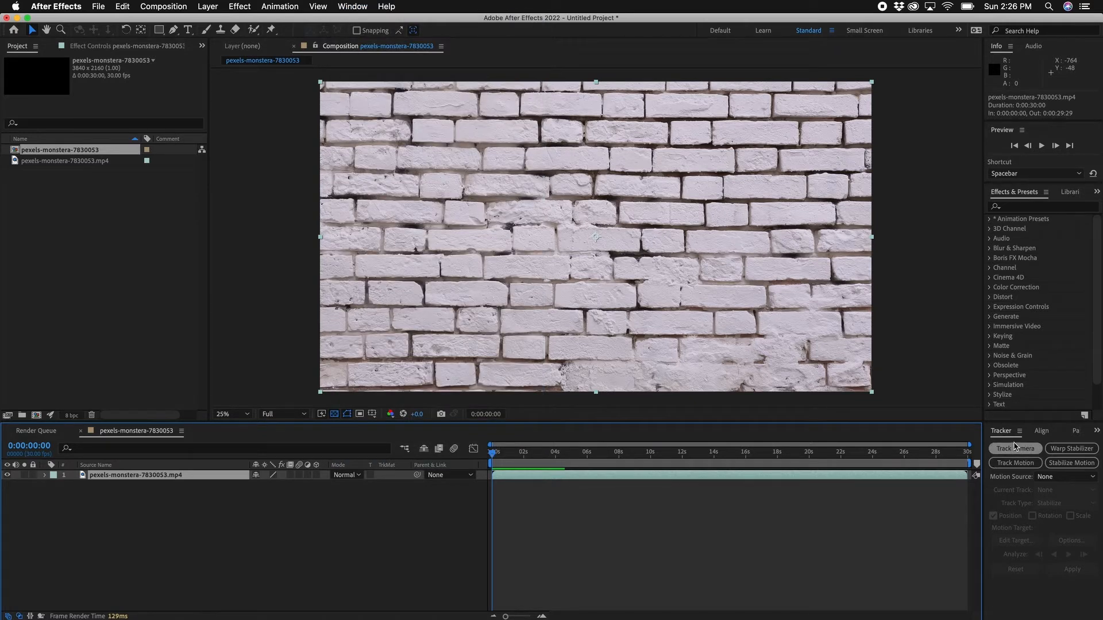
{"action": "left_click", "coordinate": [1015, 448]}
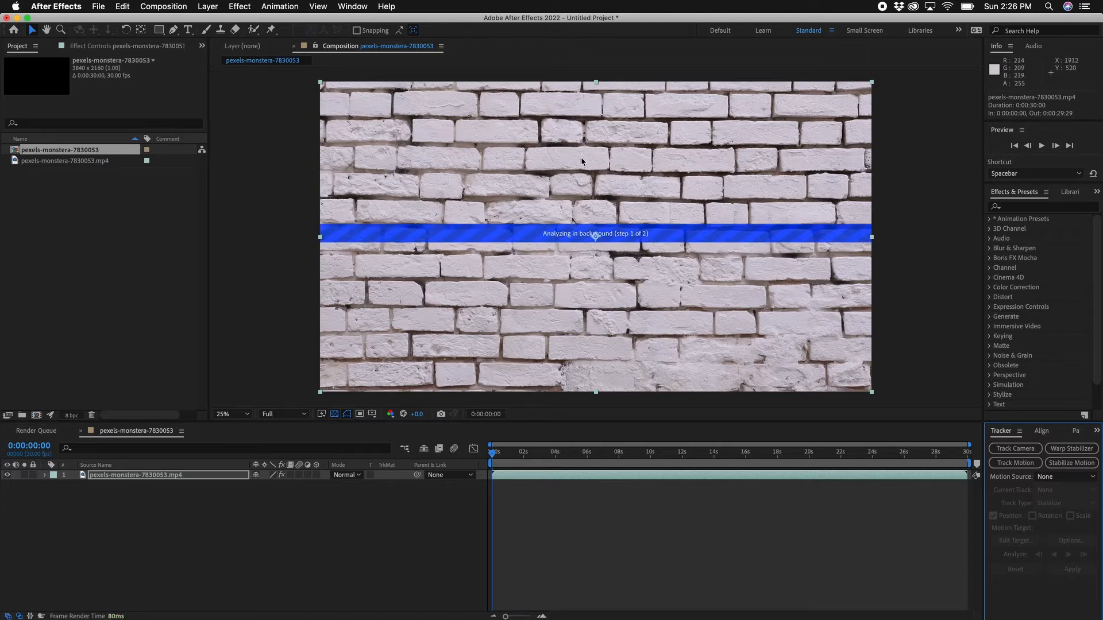
Step: Create a camera from the footage's solved 3D Camera Tracker effect and select the new camera layer
{"action": "left_click", "coordinate": [107, 49]}
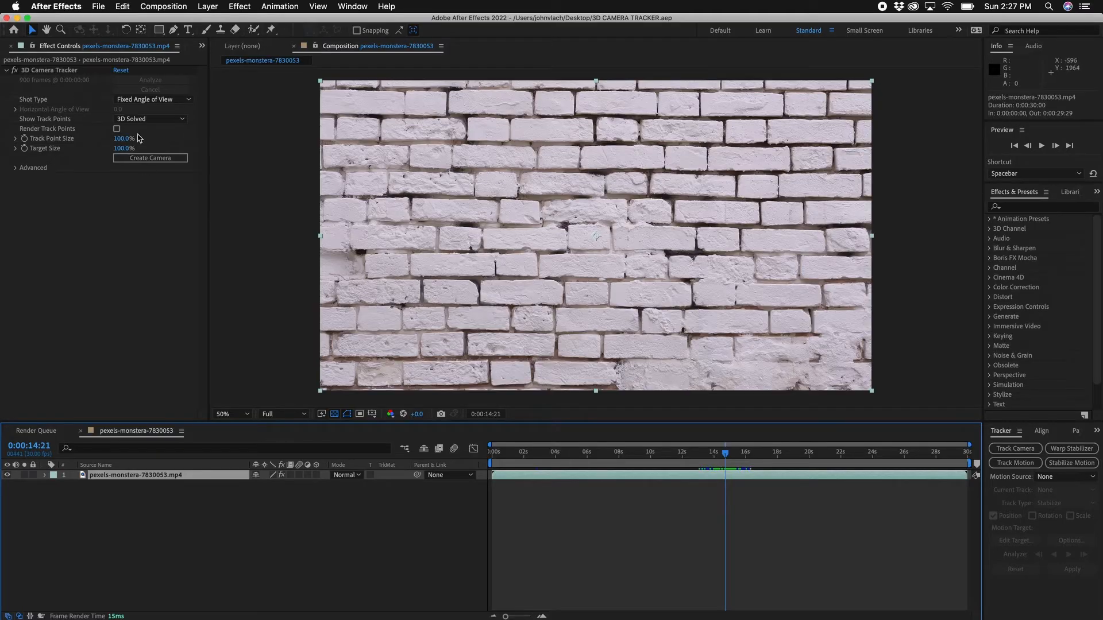
{"action": "left_click", "coordinate": [142, 161]}
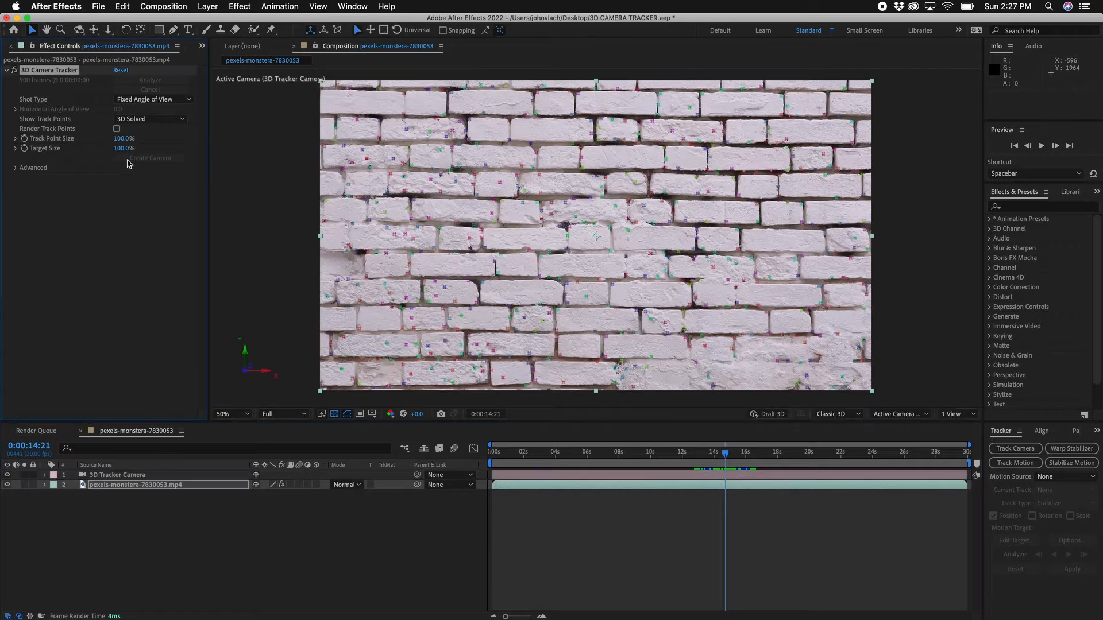
{"action": "left_click", "coordinate": [119, 475]}
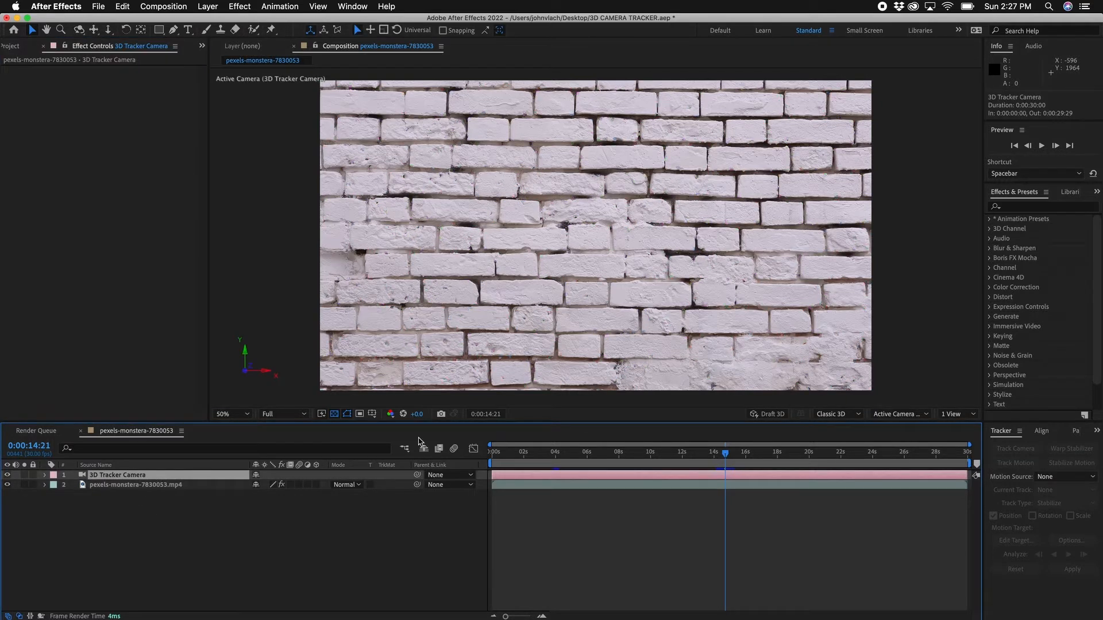
Step: At 0:00:06:00, create a solid from three neighbouring 3D track points just below the middle of the brick wall
{"action": "left_click_drag", "start_coordinate": [615, 452], "coordinate": [587, 452]}
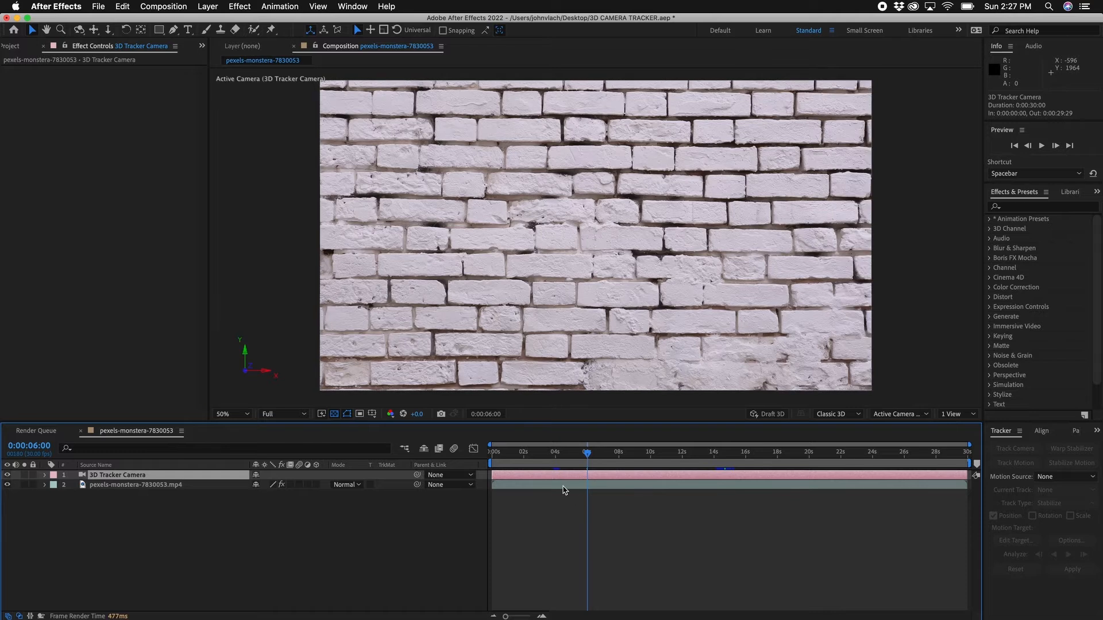
{"action": "left_click", "coordinate": [550, 486]}
{"action": "left_click", "coordinate": [39, 70]}
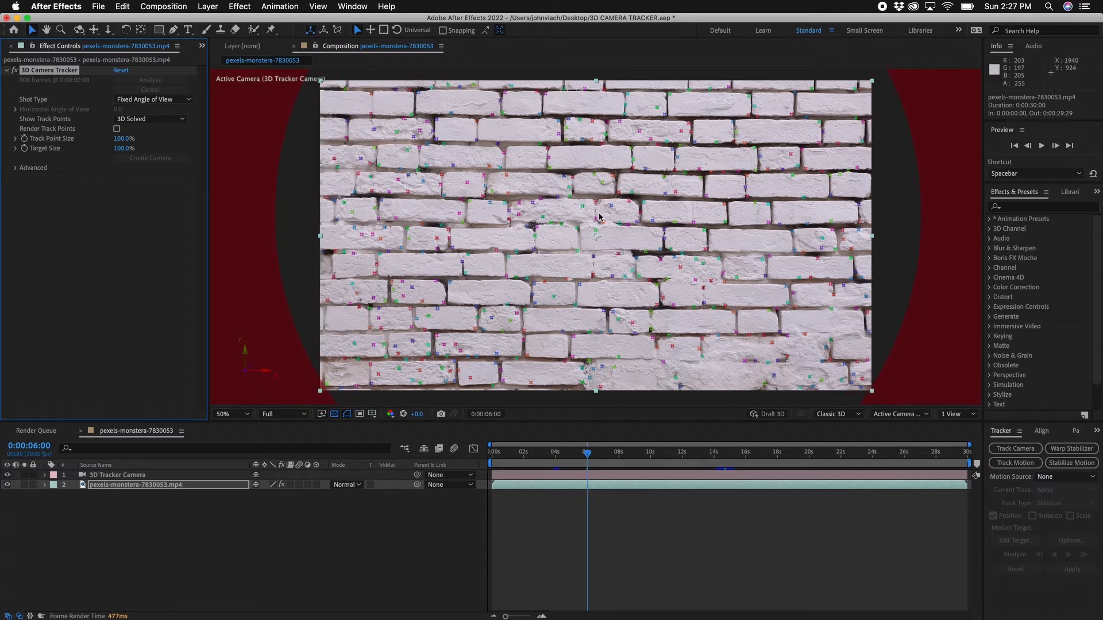
{"action": "left_click", "coordinate": [599, 285]}
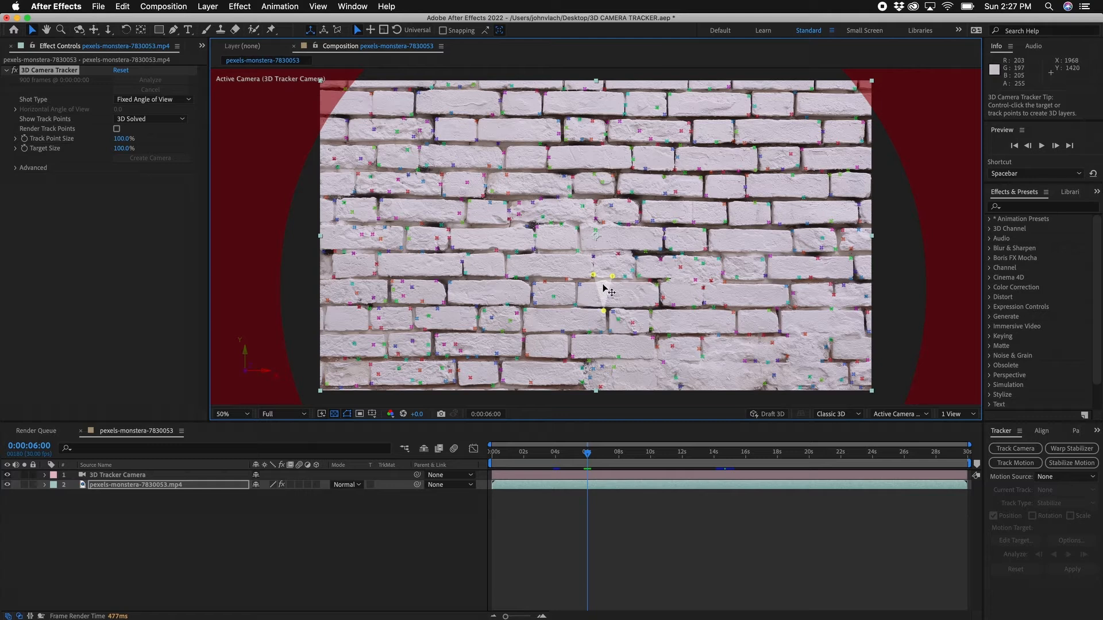
{"action": "right_click", "coordinate": [604, 287]}
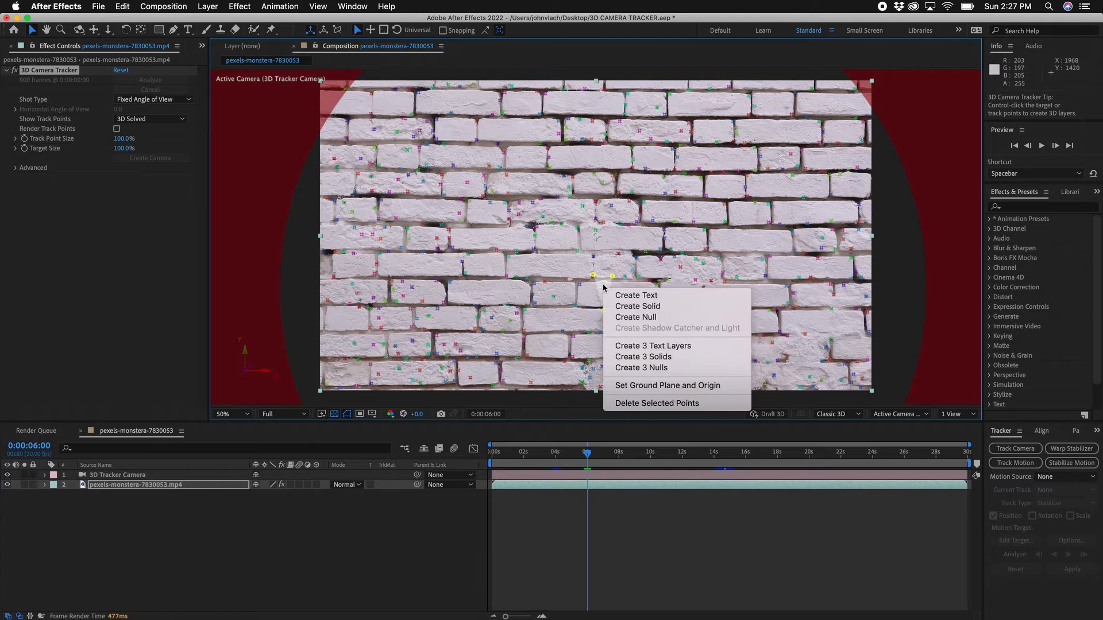
{"action": "left_click", "coordinate": [623, 308]}
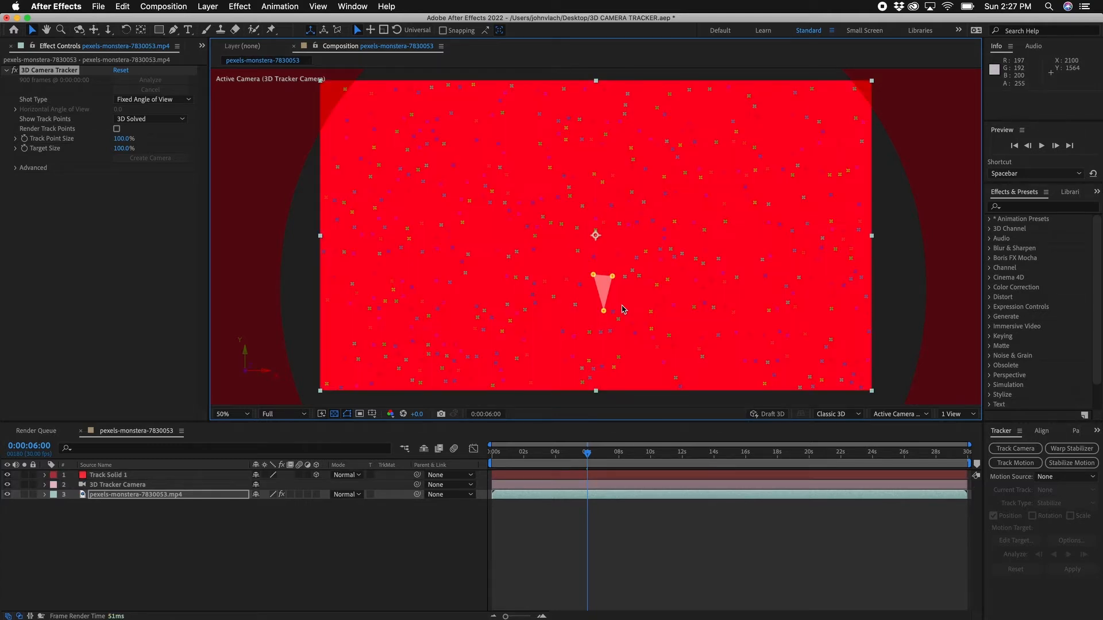
Step: Set the scale of the Track Solid 1 layer to 2% and scrub through the timeline to check its tracking
{"action": "left_click", "coordinate": [165, 477]}
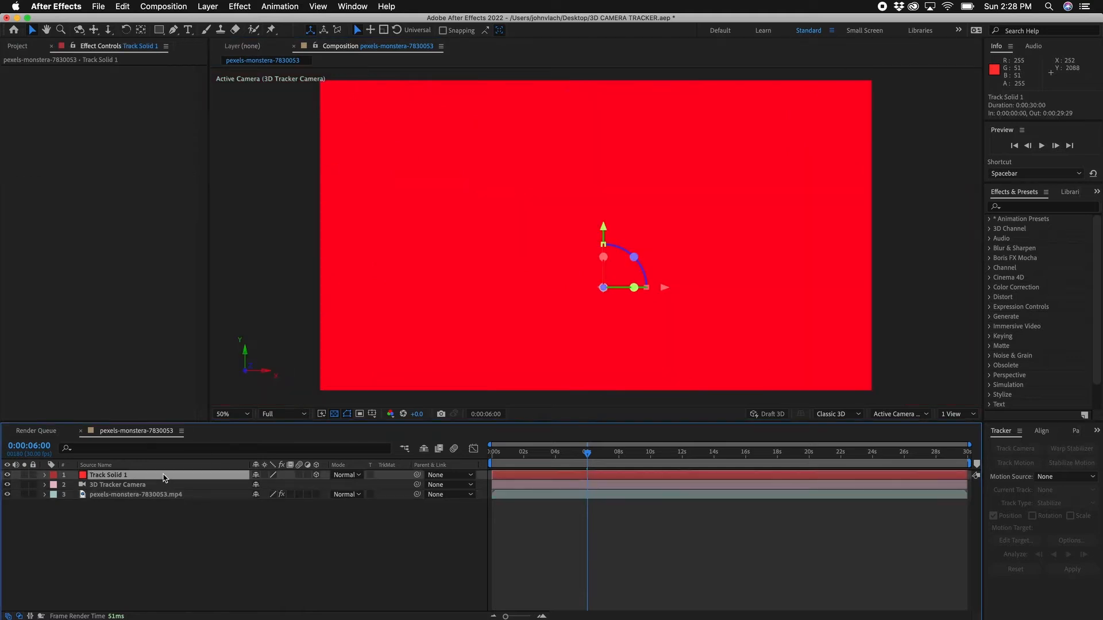
{"action": "key", "text": "s"}
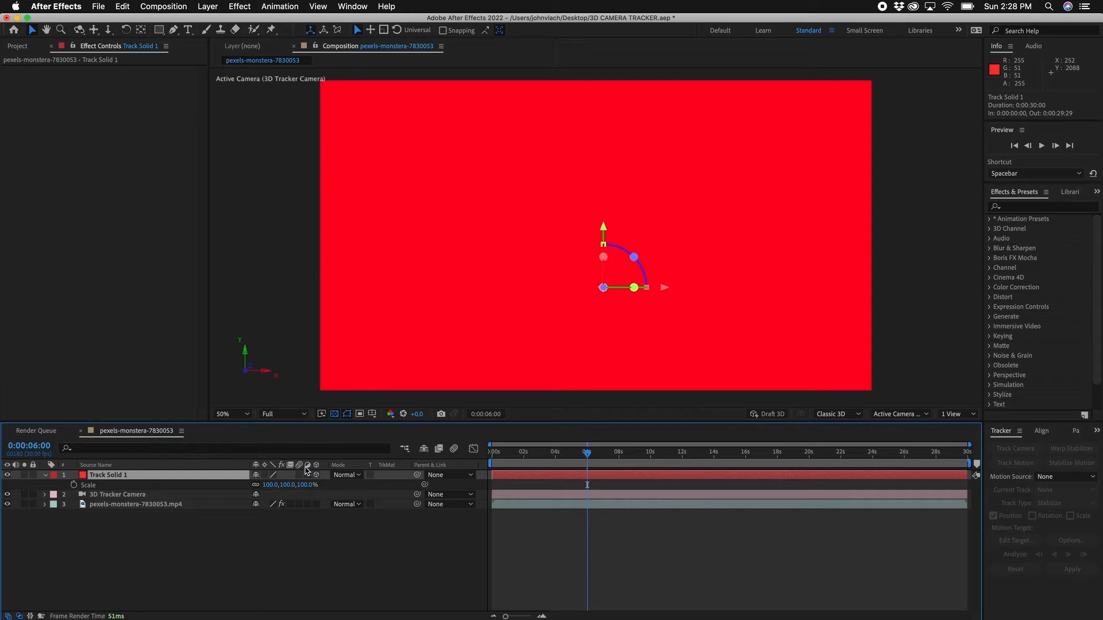
{"action": "left_click", "coordinate": [272, 484]}
{"action": "type", "text": "10"}
{"action": "key", "text": "Return"}
{"action": "left_click", "coordinate": [269, 485]}
{"action": "type", "text": "5"}
{"action": "key", "text": "Return"}
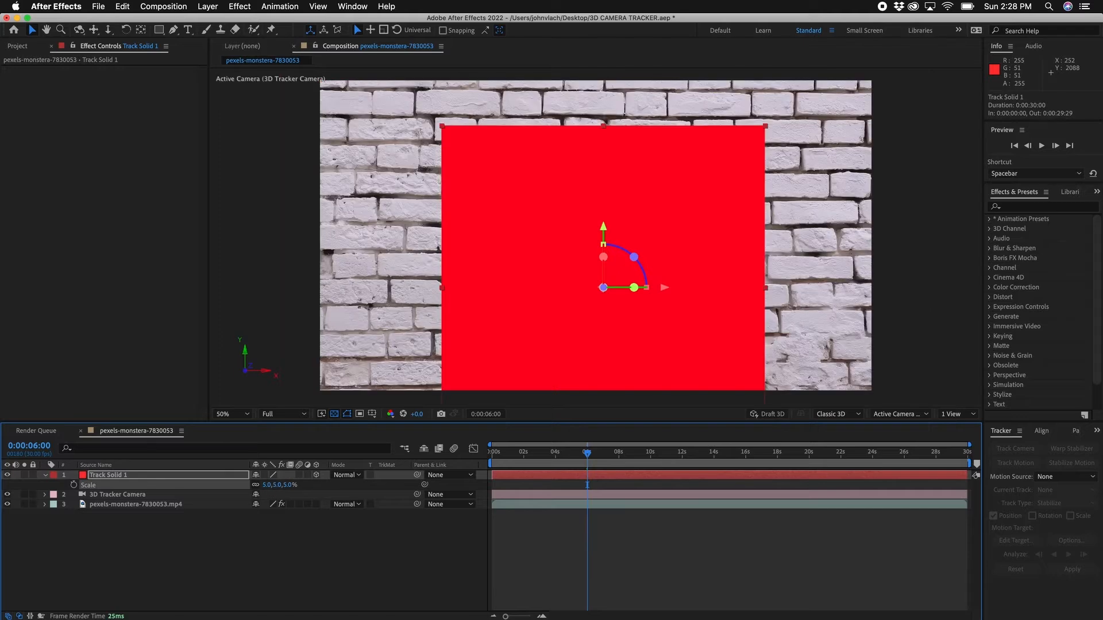
{"action": "type", "text": "2"}
{"action": "key", "text": "Return"}
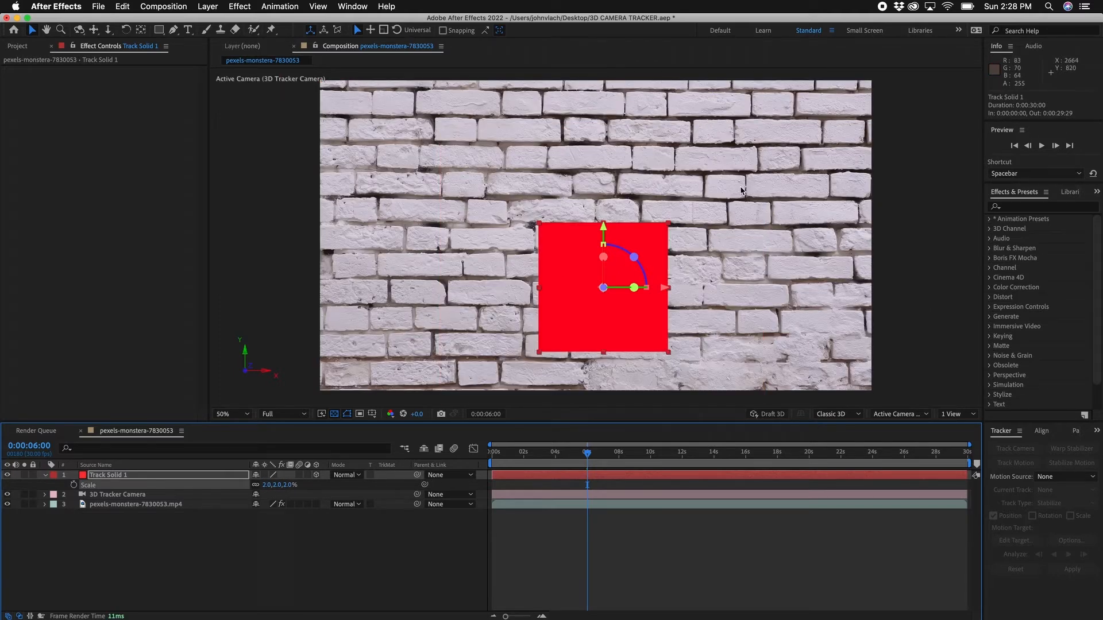
{"action": "left_click", "coordinate": [329, 552]}
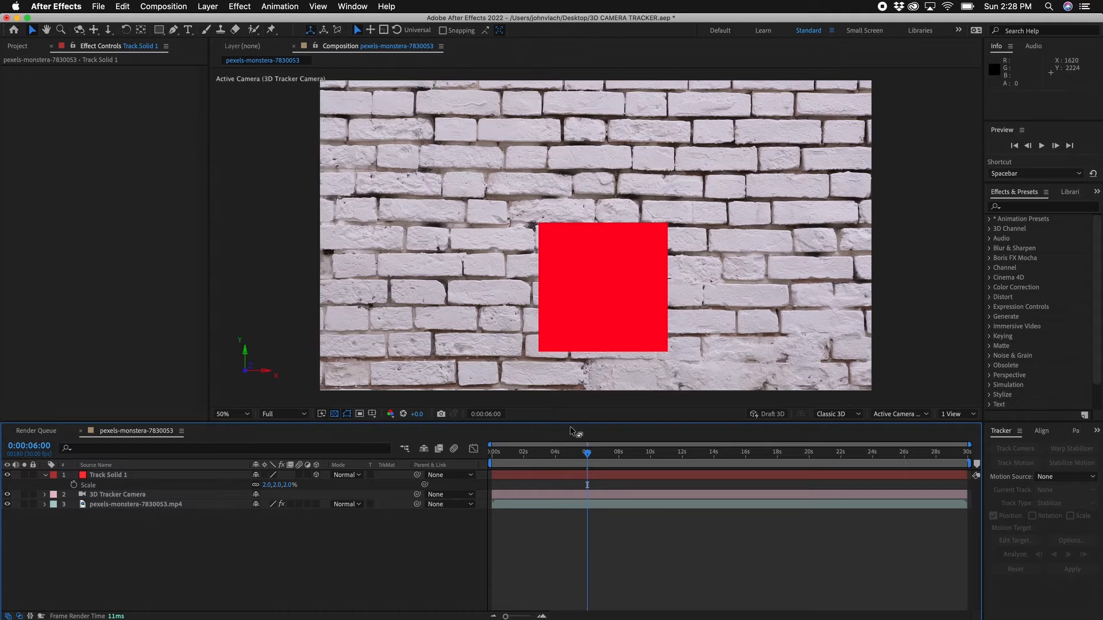
{"action": "left_click_drag", "start_coordinate": [596, 453], "coordinate": [951, 458]}
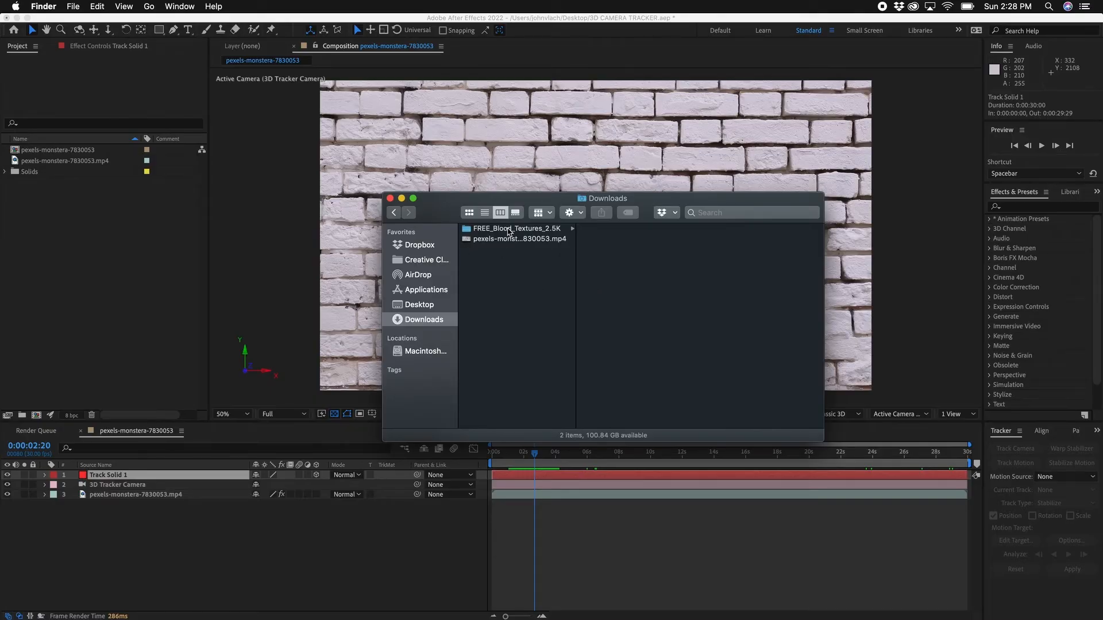
Step: In Finder, preview several smeared and splatter blood images in the FREE_Blood_Textures_2.5K folder of Downloads
{"action": "left_click", "coordinate": [508, 230]}
{"action": "left_click", "coordinate": [612, 230]}
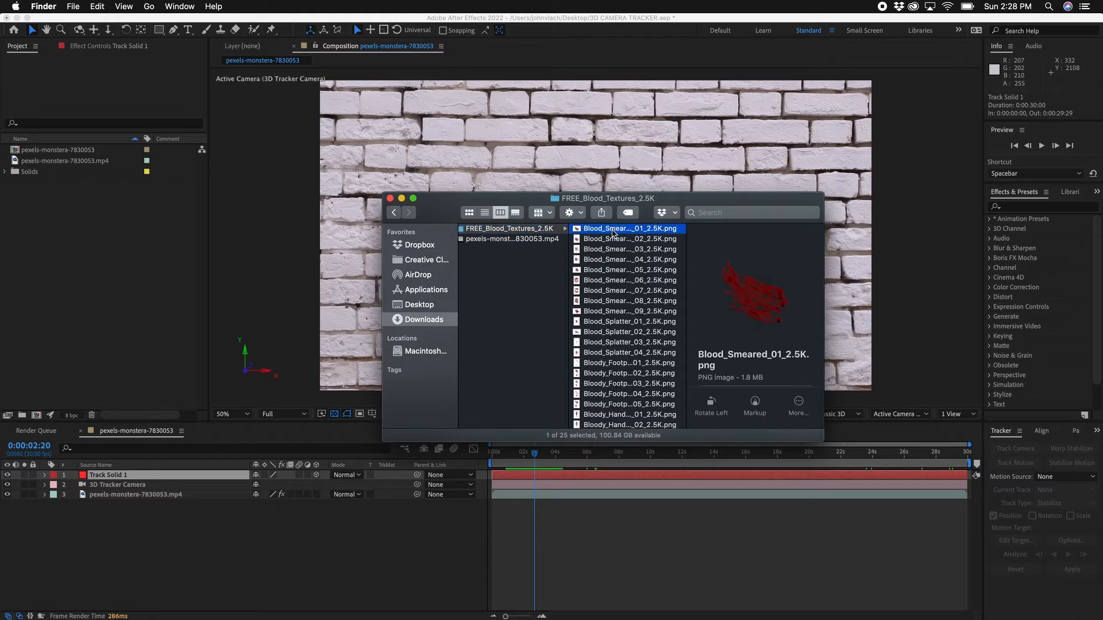
{"action": "key", "text": "space"}
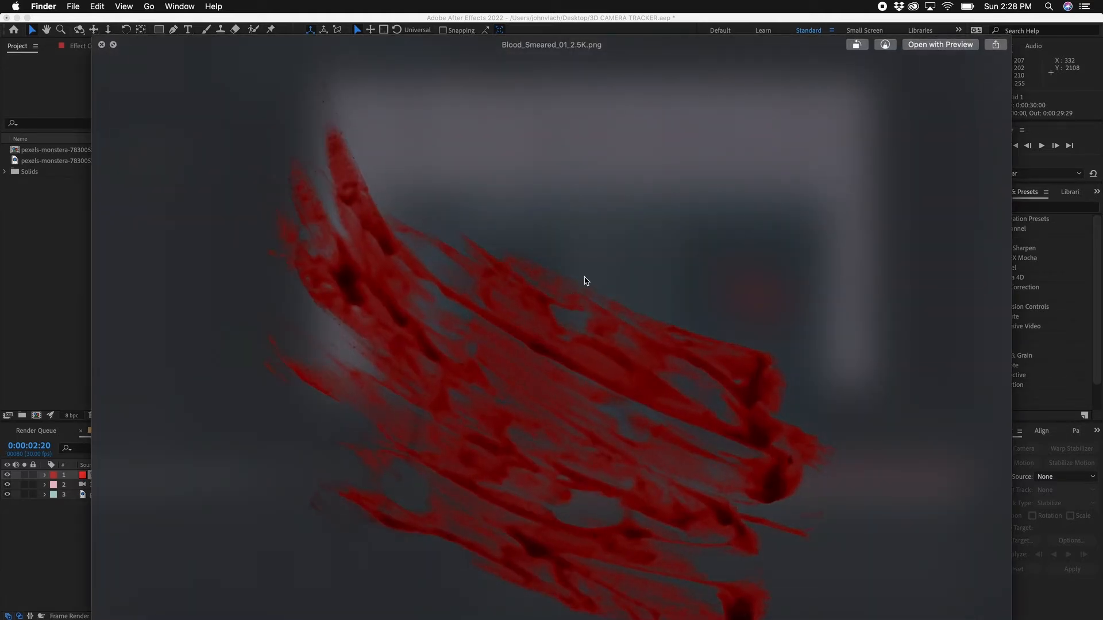
{"action": "key", "text": "Down"}
{"action": "key", "text": "Down"}
{"action": "key", "text": "space"}
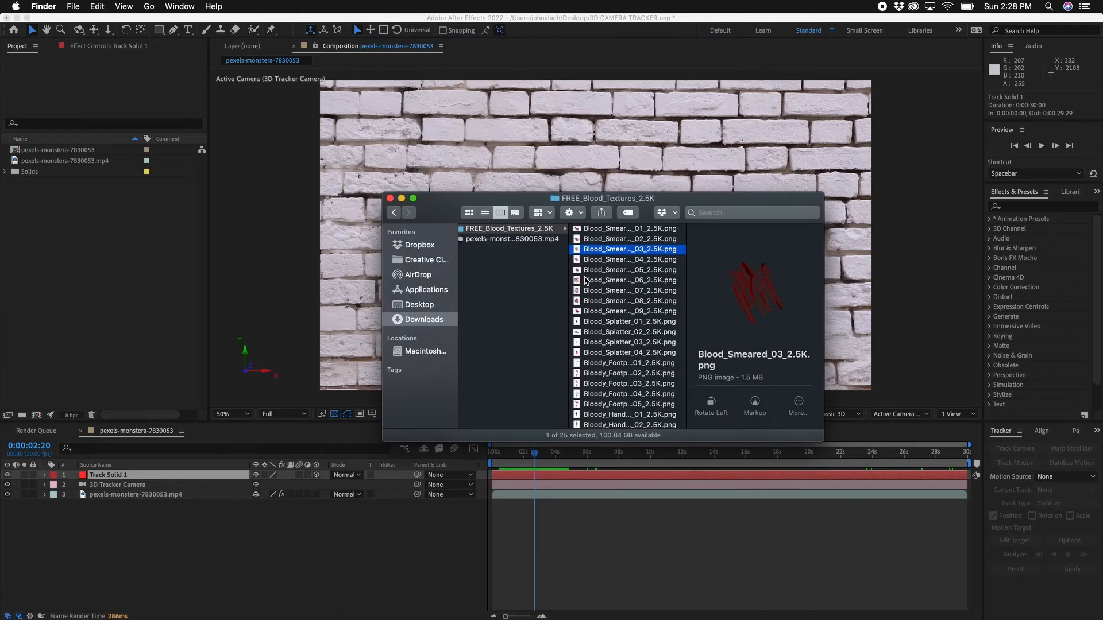
{"action": "left_click", "coordinate": [620, 290]}
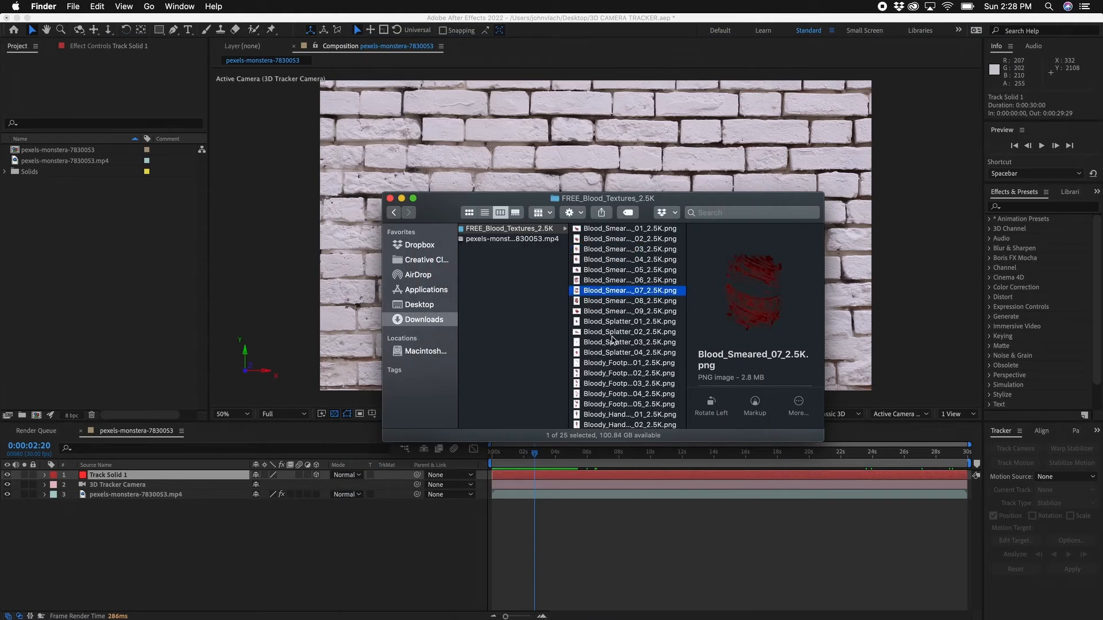
{"action": "left_click", "coordinate": [609, 314]}
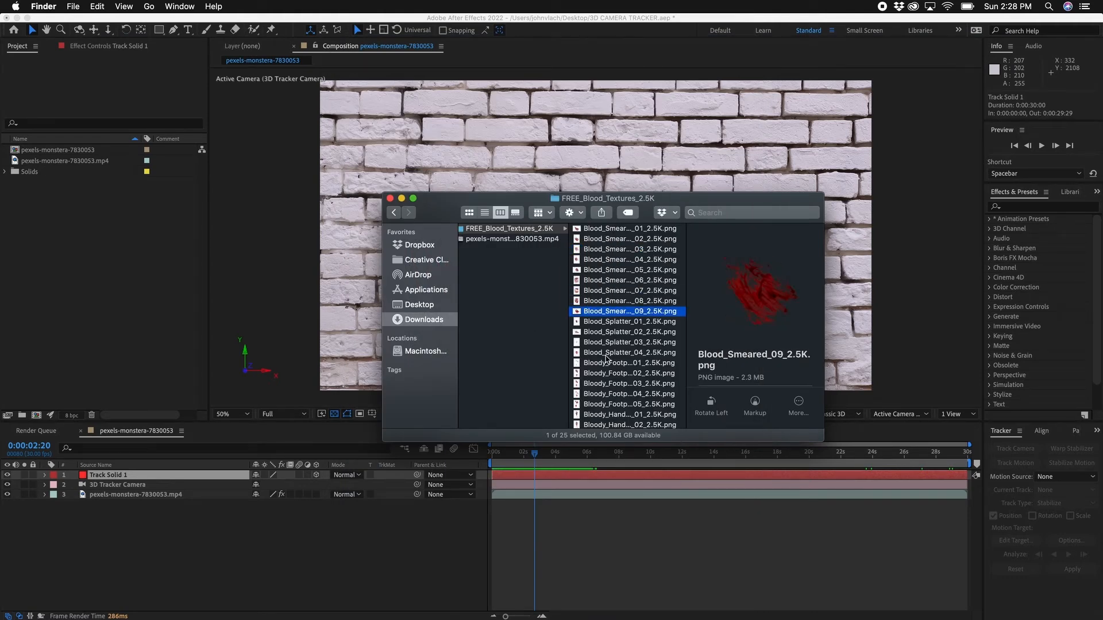
{"action": "left_click", "coordinate": [607, 353]}
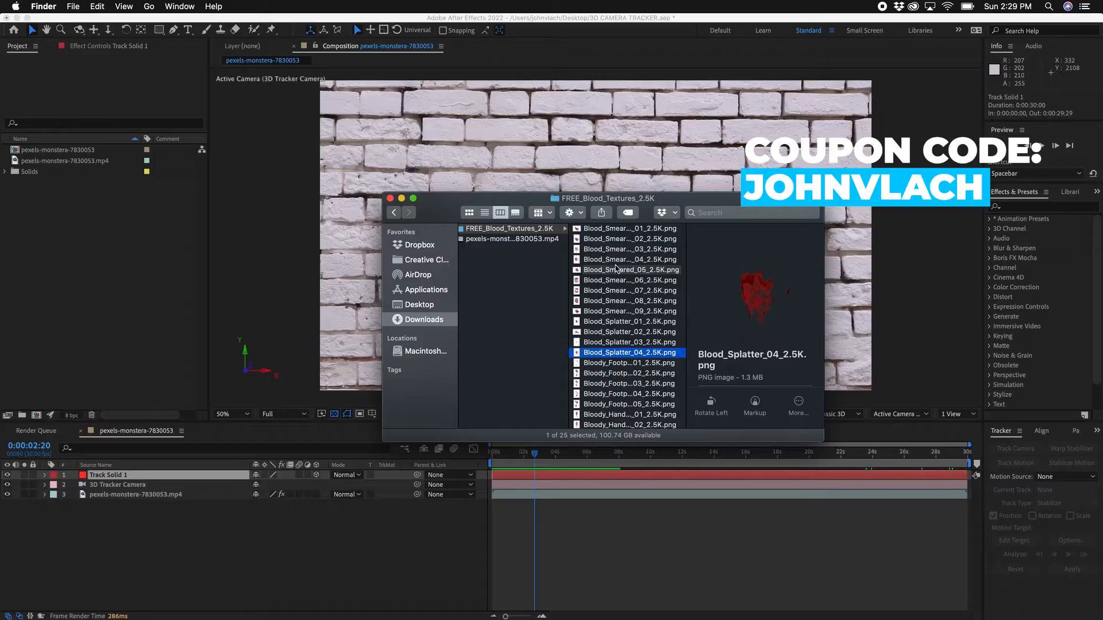
{"action": "left_click", "coordinate": [617, 270]}
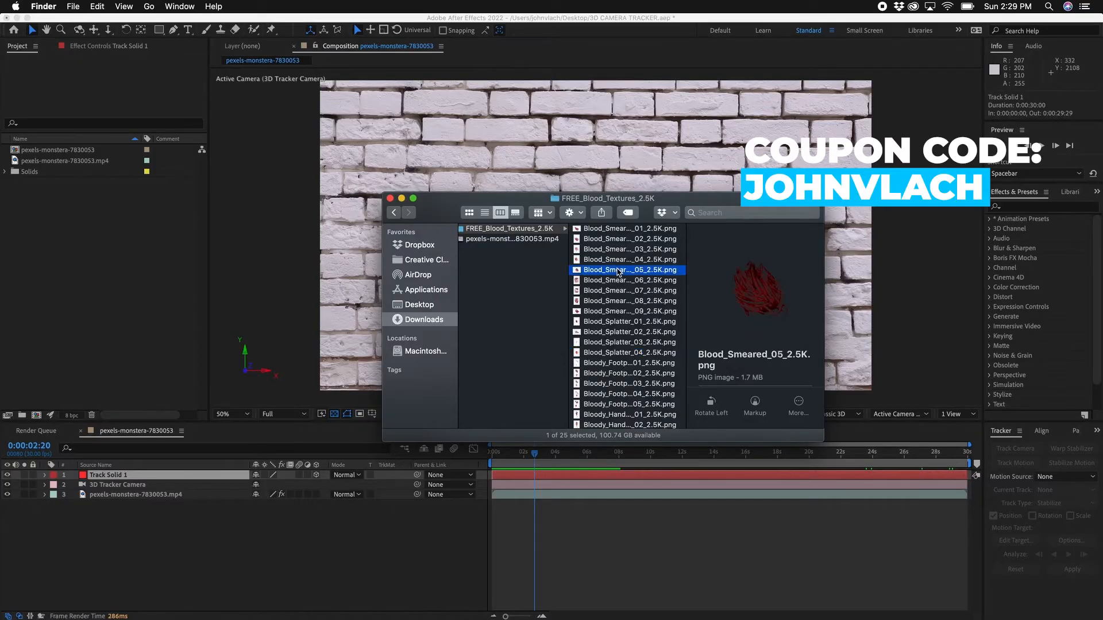
{"action": "key", "text": "space"}
{"action": "key", "text": "space"}
{"action": "left_click", "coordinate": [513, 265]}
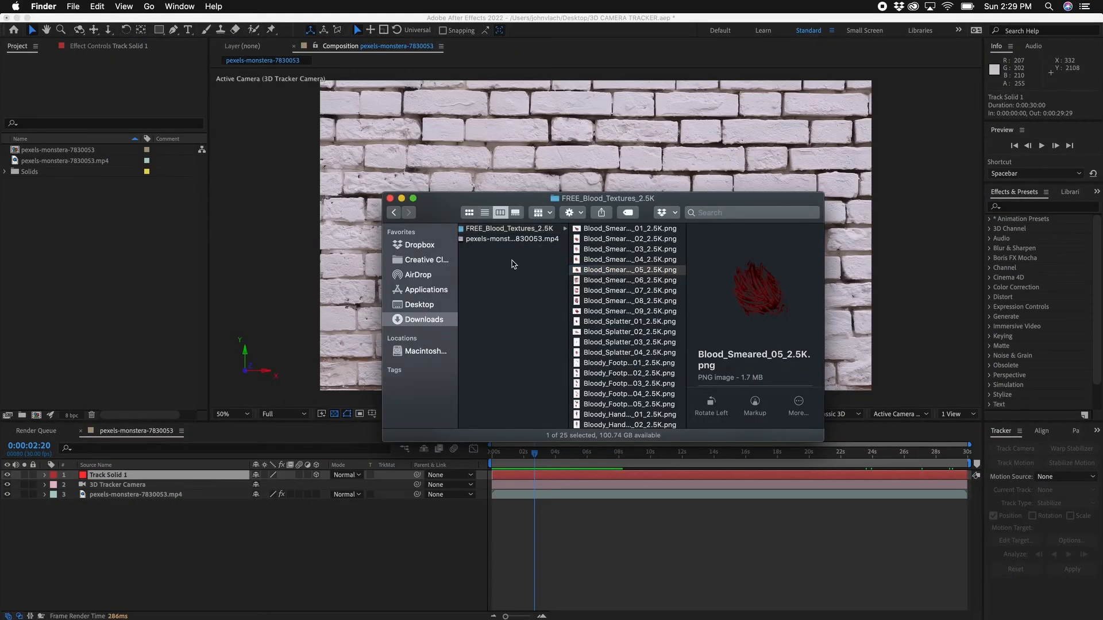
{"action": "left_click", "coordinate": [489, 230]}
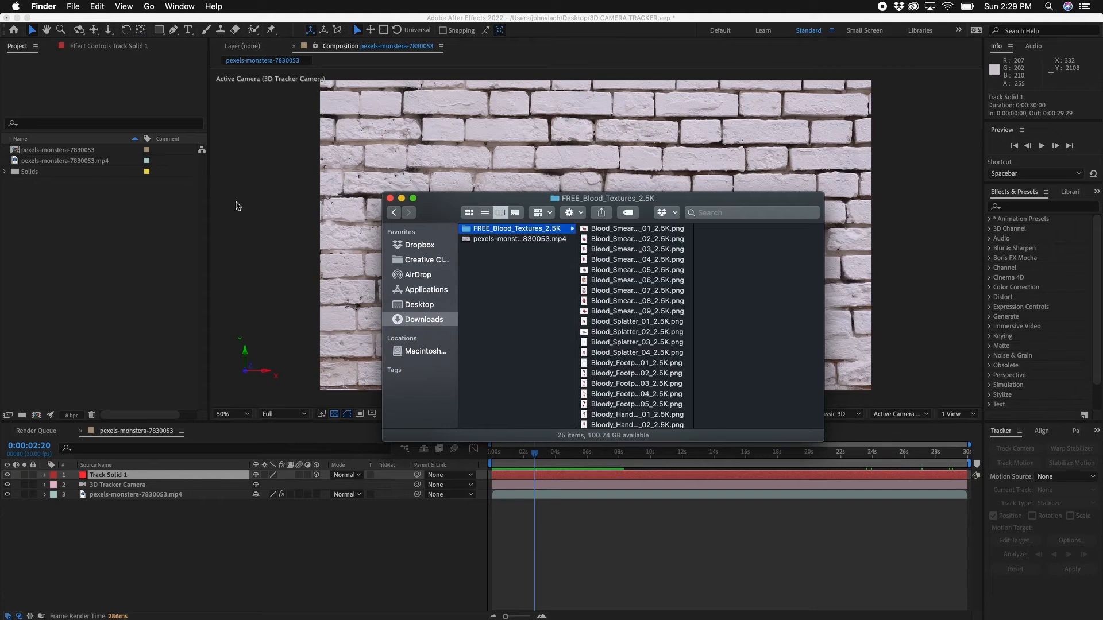
Step: Switch back to After Effects and import the whole FREE_Blood_Textures_2.5K folder into the project
{"action": "left_click", "coordinate": [101, 239]}
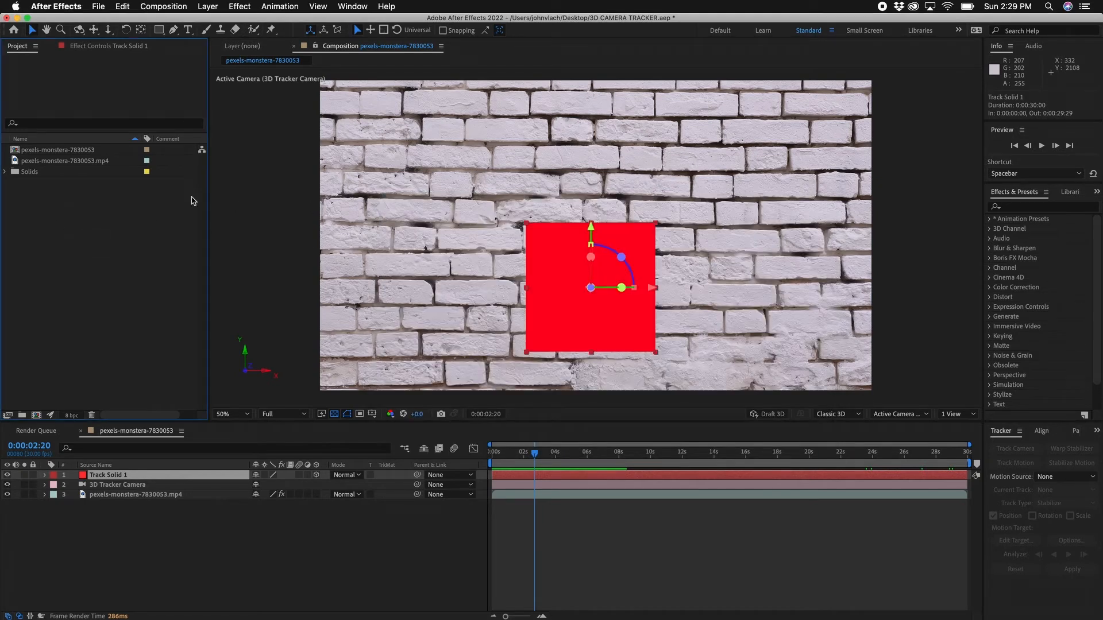
{"action": "double_click", "coordinate": [94, 249]}
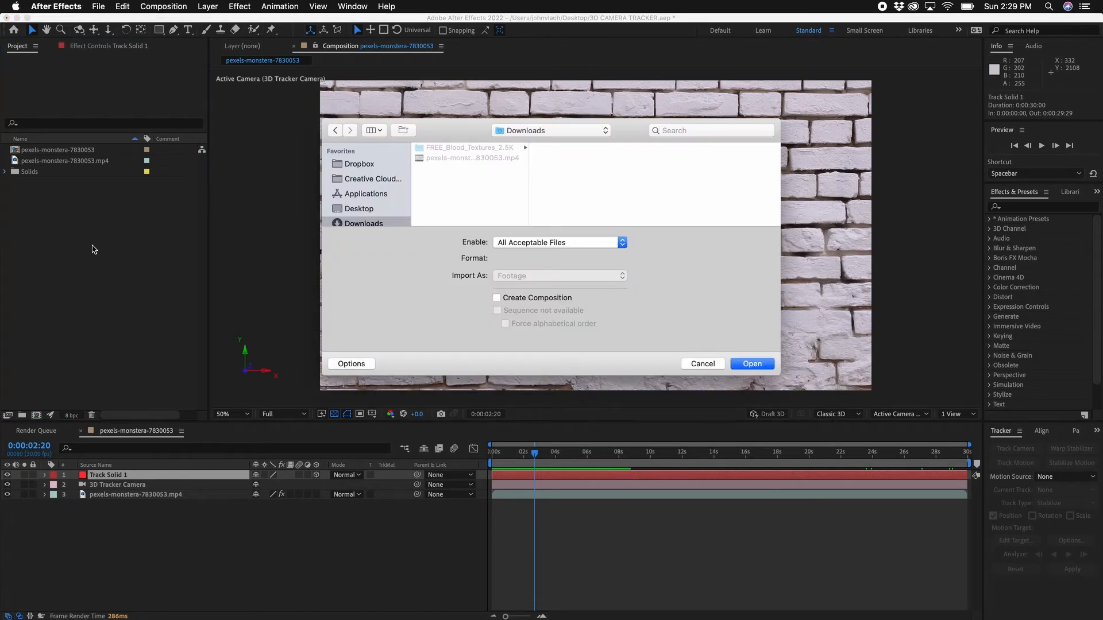
{"action": "left_click", "coordinate": [442, 149]}
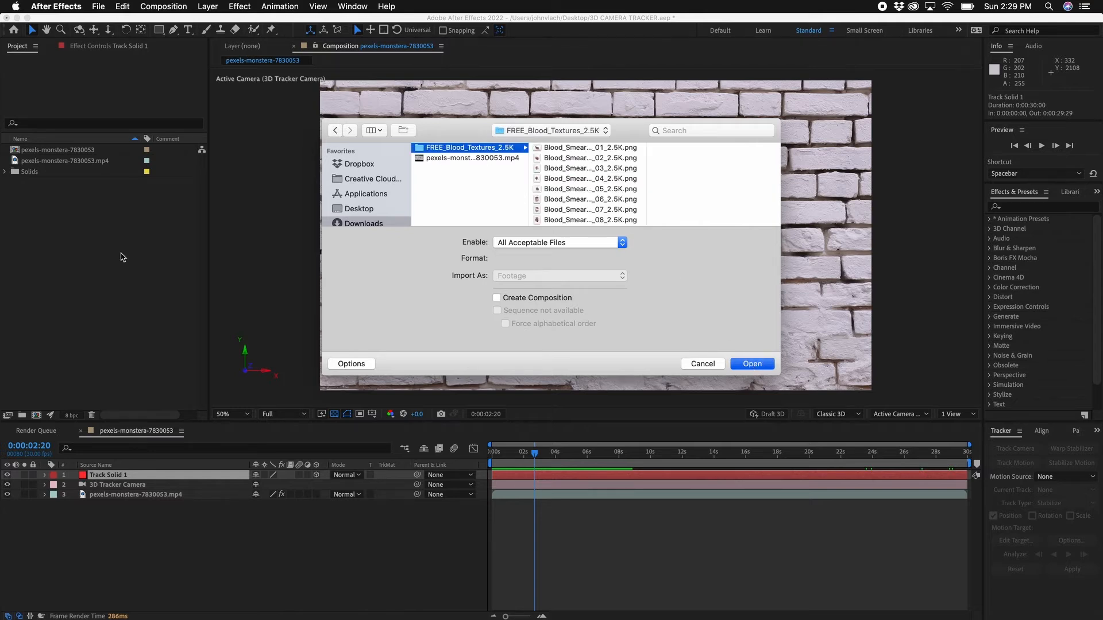
{"action": "left_click", "coordinate": [753, 364]}
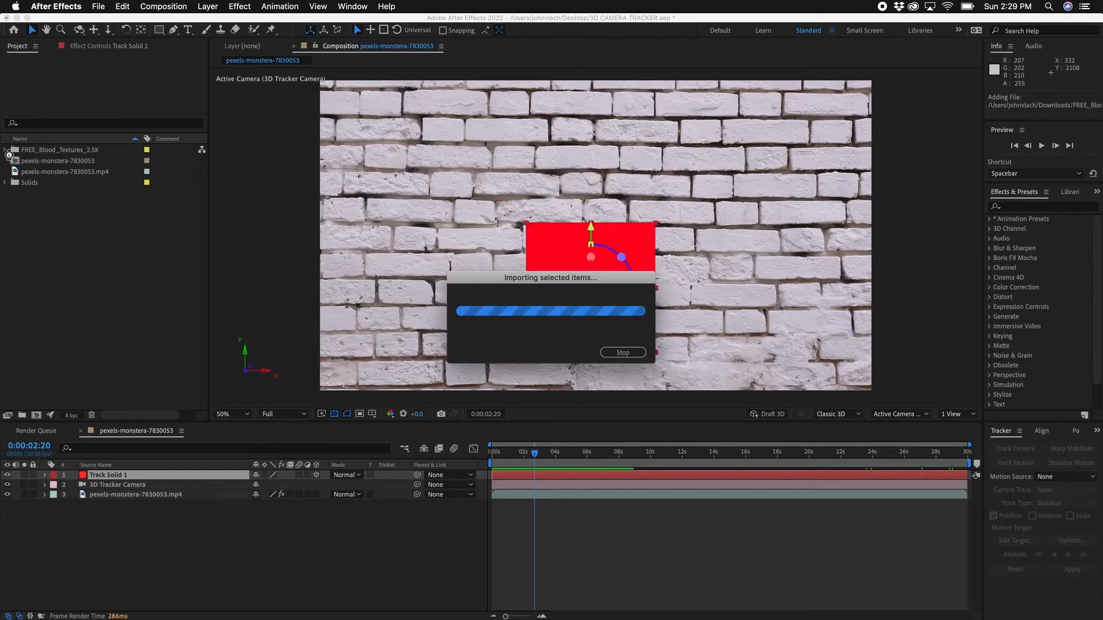
Step: Replace the Track Solid 1 layer's source with Blood_Smeared_03_2.5K.png and scrub the timeline to check how it tracks
{"action": "left_click", "coordinate": [7, 150]}
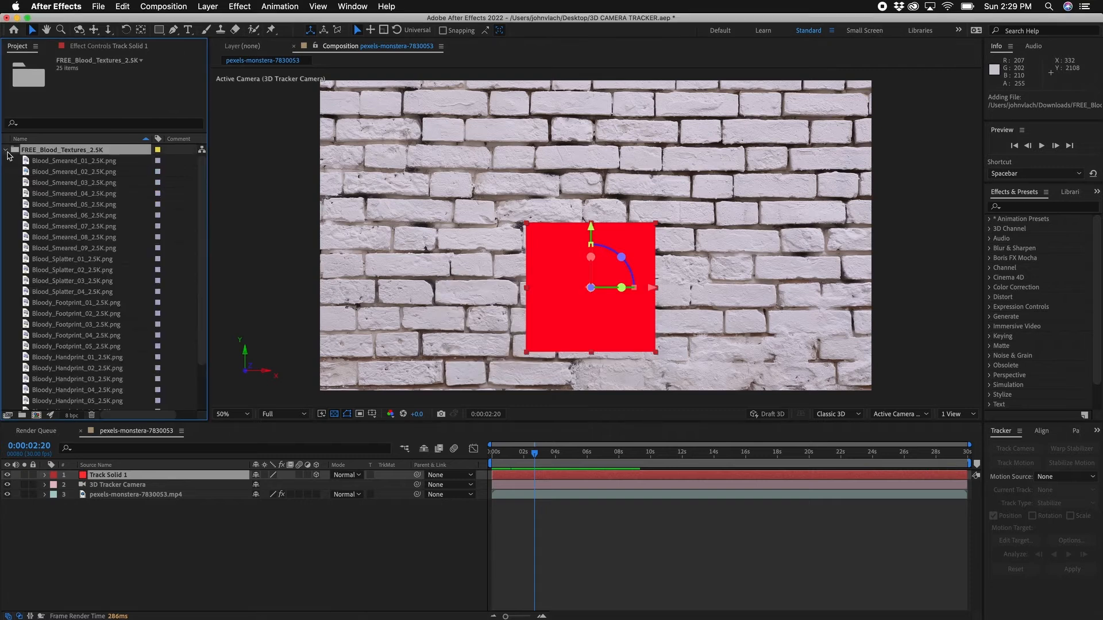
{"action": "left_click", "coordinate": [57, 169]}
{"action": "left_click", "coordinate": [55, 184]}
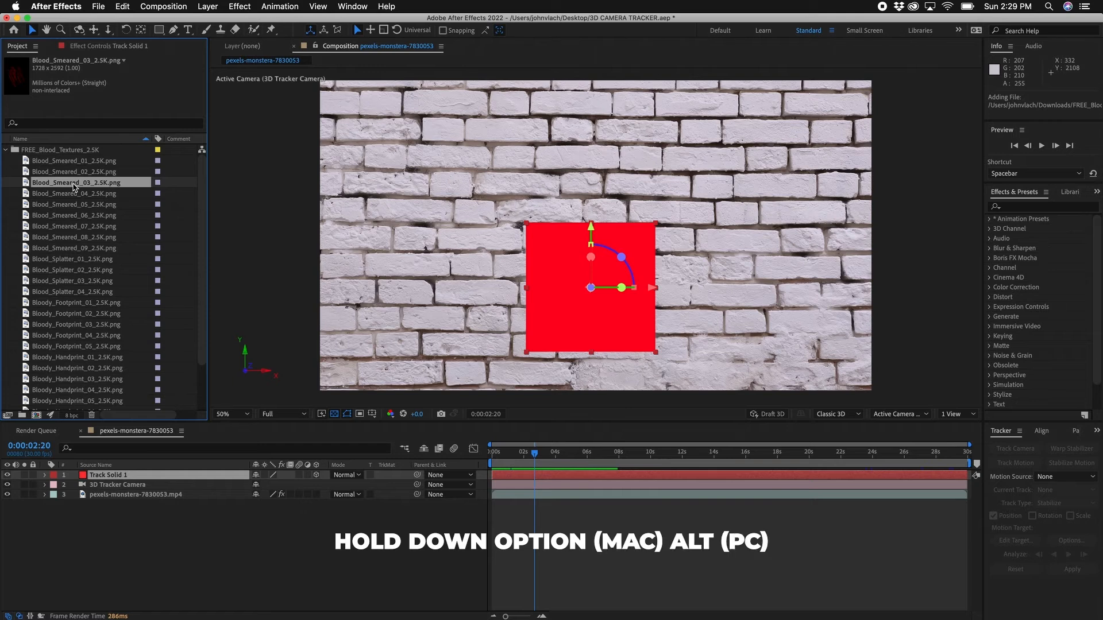
{"action": "left_click_drag", "start_coordinate": [103, 363], "coordinate": [128, 481]}
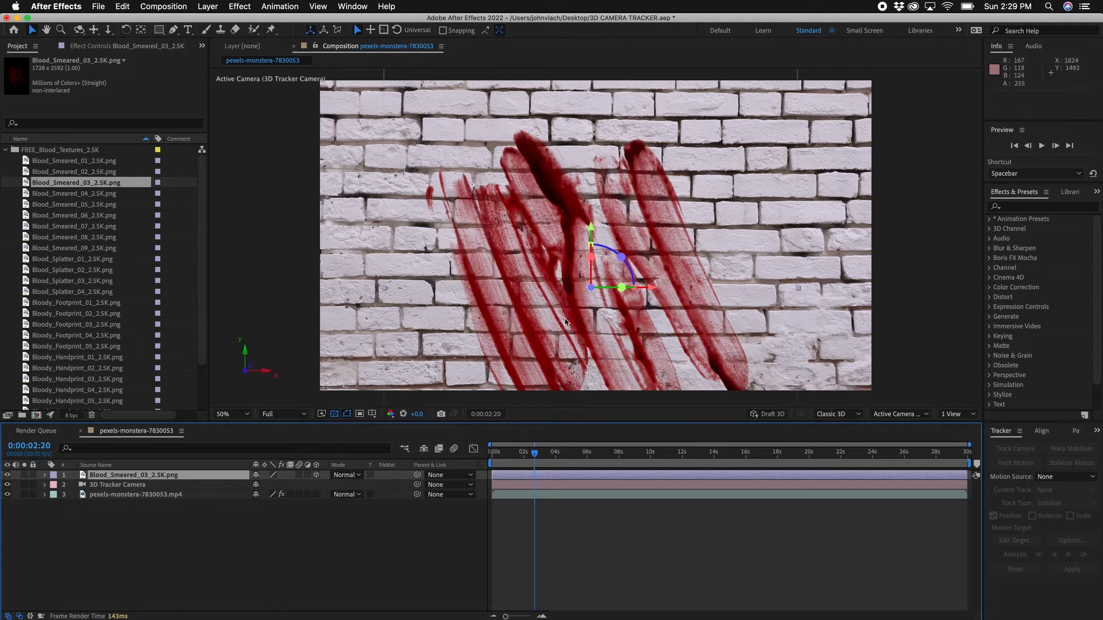
{"action": "left_click_drag", "start_coordinate": [604, 454], "coordinate": [505, 452]}
{"action": "left_click", "coordinate": [578, 452]}
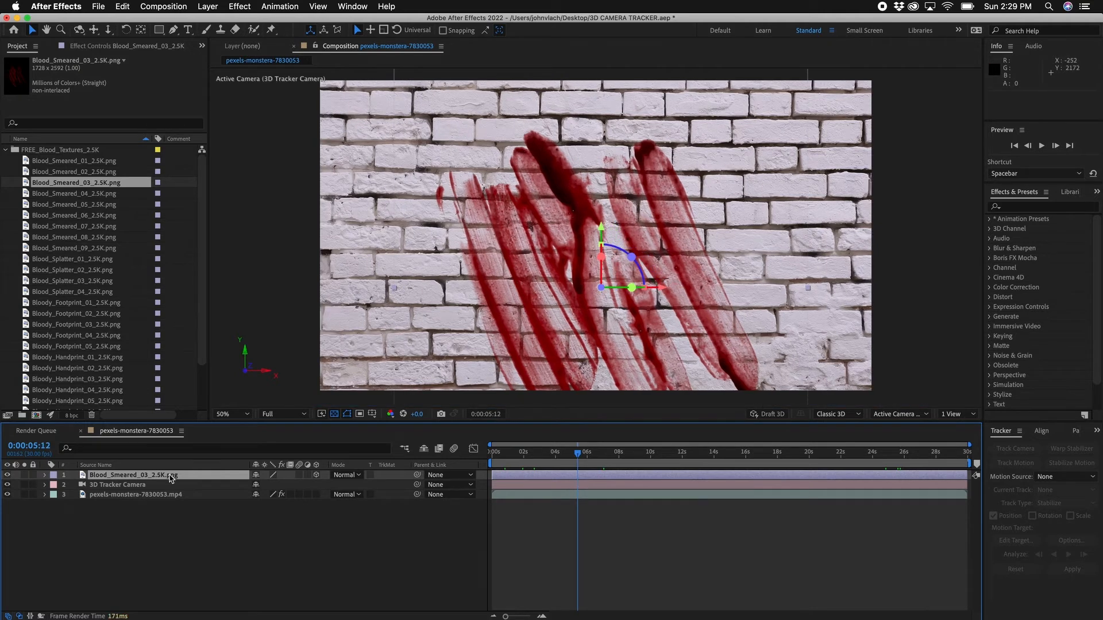
Step: Set the scale of the Blood_Smeared_03_2.5K.png layer to 1%
{"action": "key", "text": "s"}
{"action": "left_click", "coordinate": [268, 485]}
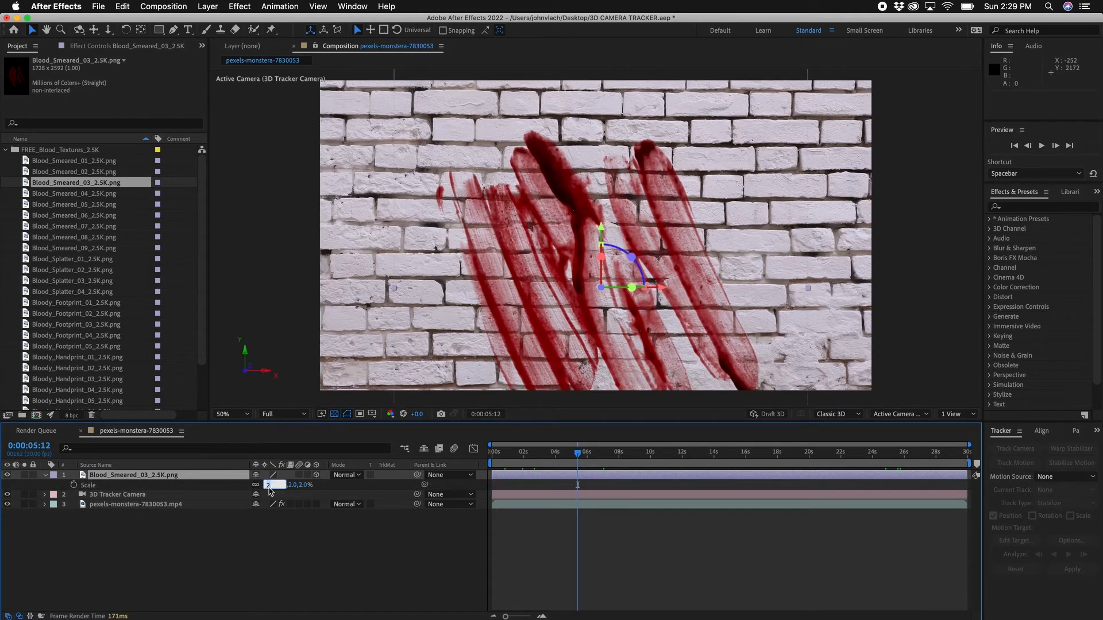
{"action": "type", "text": "1"}
{"action": "key", "text": "Return"}
{"action": "left_click", "coordinate": [112, 489]}
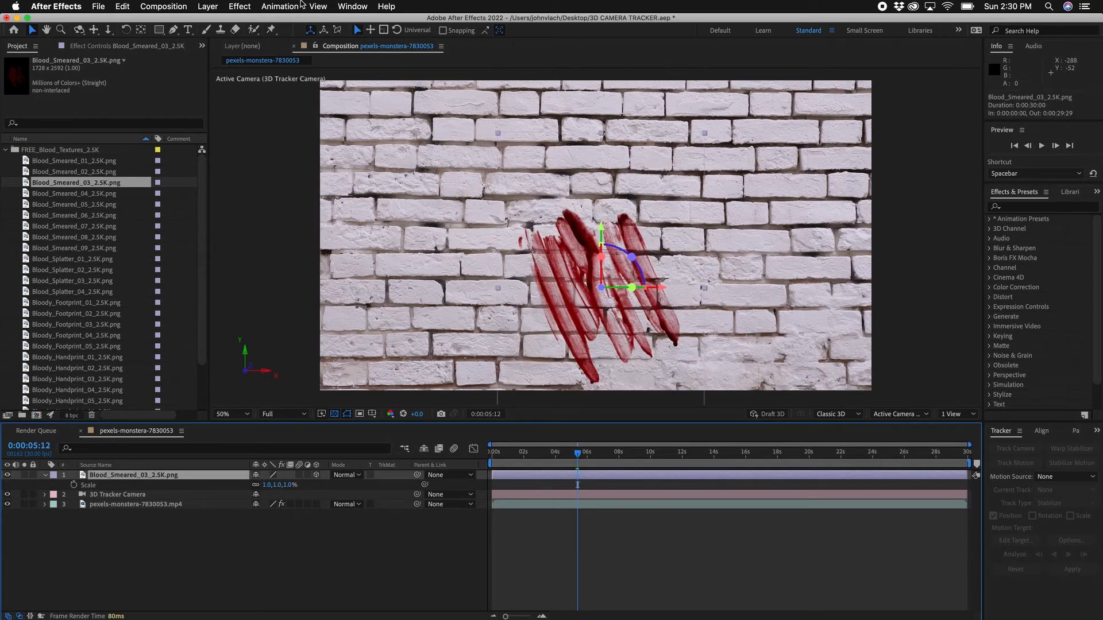
Step: Create a null object and parent the Blood_Smeared_03_2.5K.png layer to it
{"action": "left_click", "coordinate": [207, 6]}
{"action": "mouse_move", "coordinate": [218, 20]}
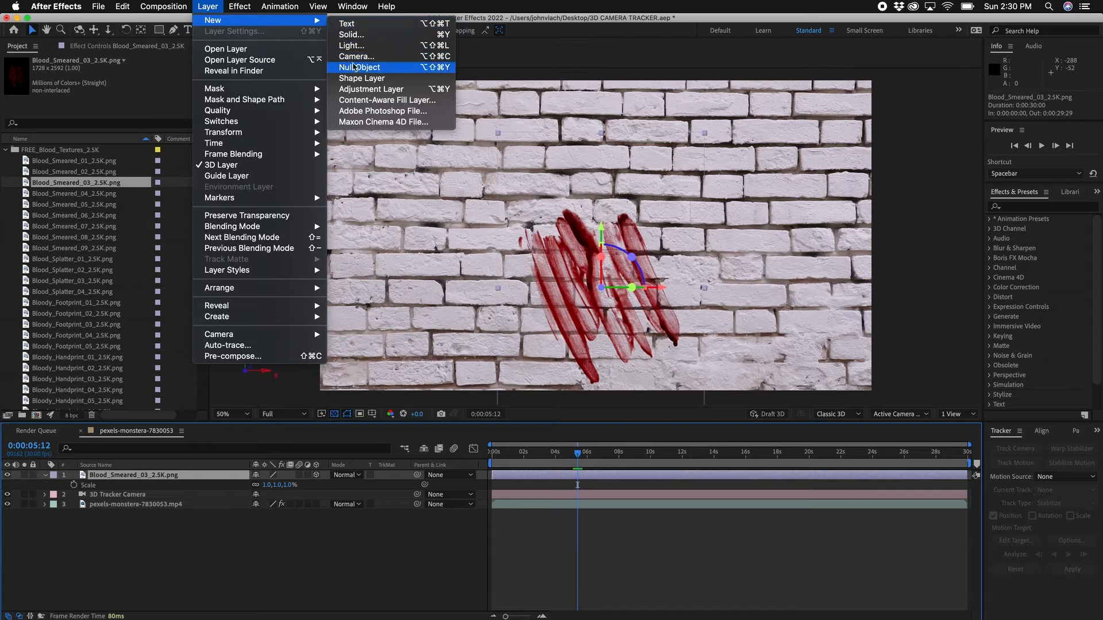
{"action": "left_click", "coordinate": [360, 67]}
{"action": "left_click", "coordinate": [151, 488]}
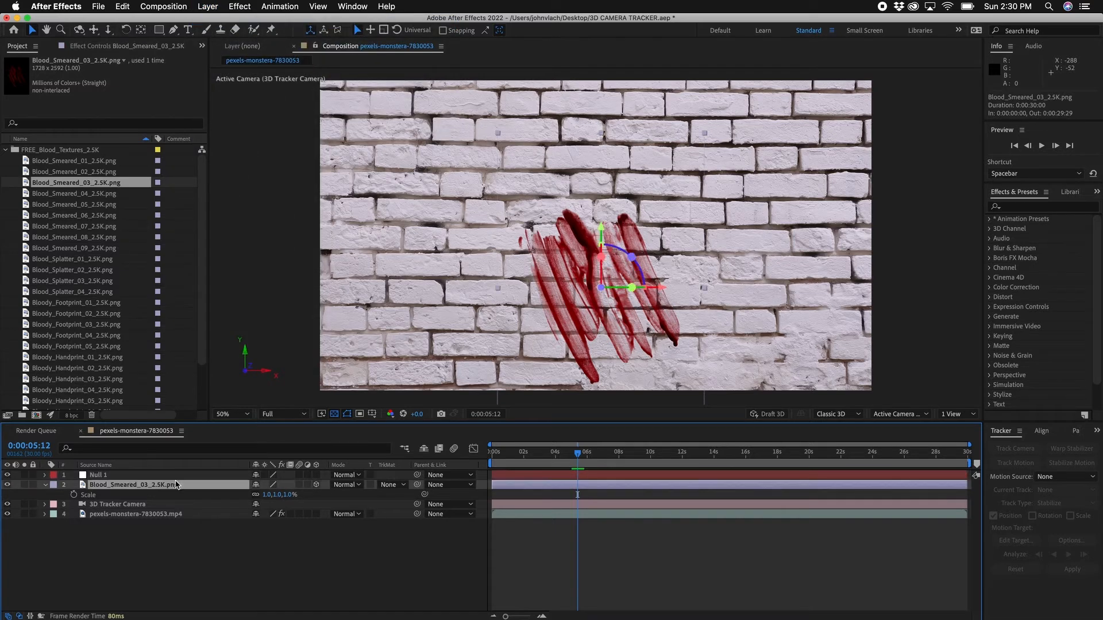
{"action": "left_click_drag", "start_coordinate": [419, 486], "coordinate": [131, 477]}
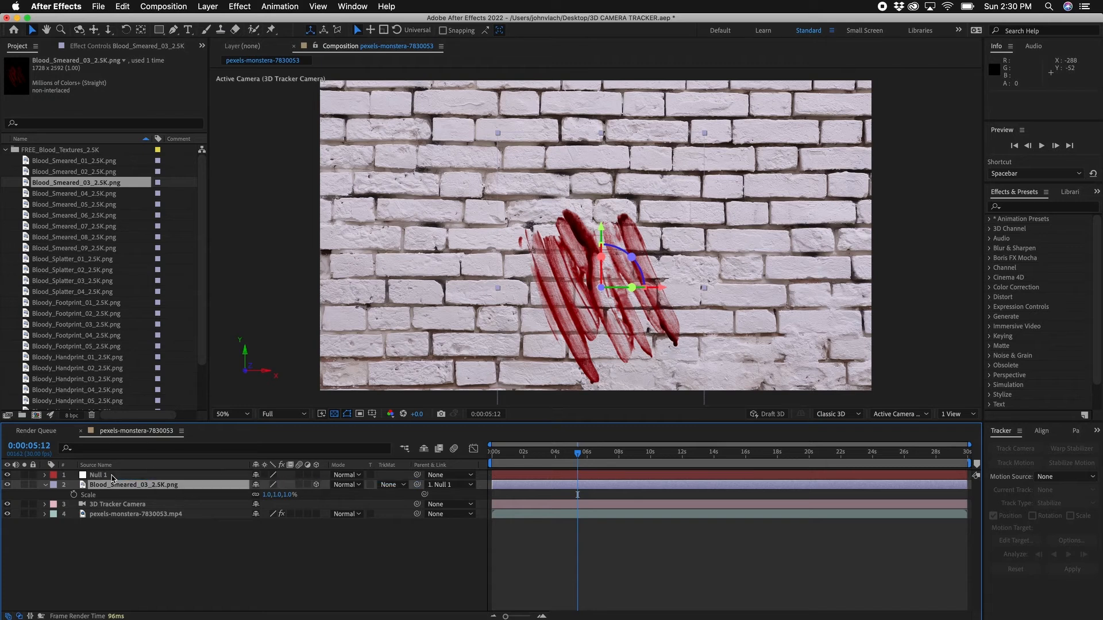
Step: Shrink the blood smear by scaling the Null 1 layer to 89%, and collapse the smear layer's Scale property
{"action": "left_click", "coordinate": [189, 475]}
{"action": "key", "text": "s"}
{"action": "left_click_drag", "start_coordinate": [272, 487], "coordinate": [197, 489]}
{"action": "left_click", "coordinate": [224, 568]}
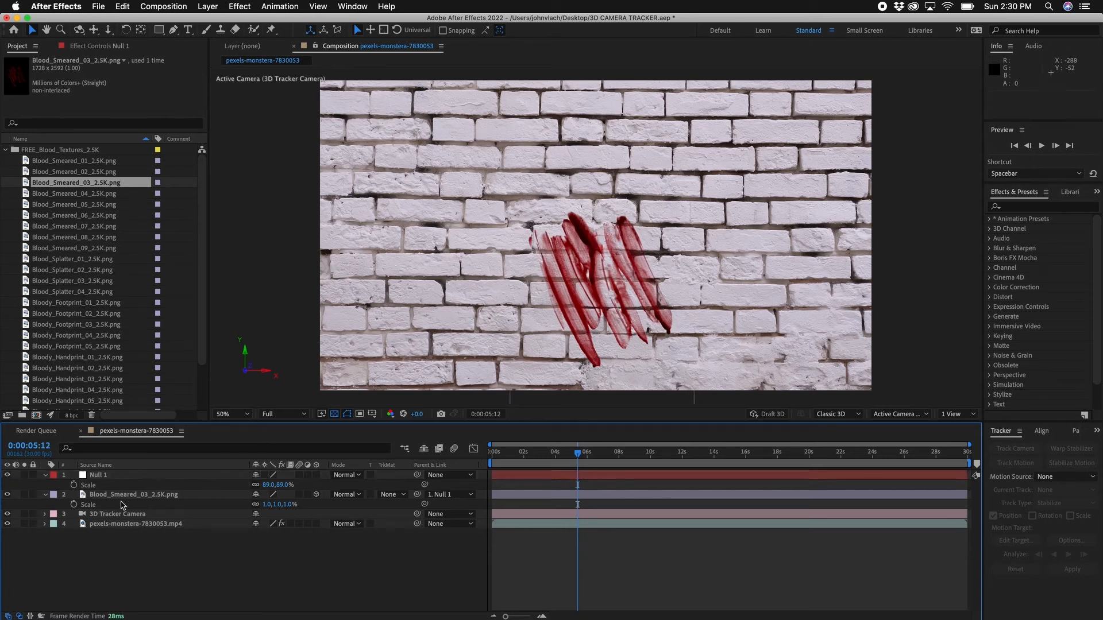
{"action": "left_click", "coordinate": [127, 495]}
{"action": "key", "text": "s"}
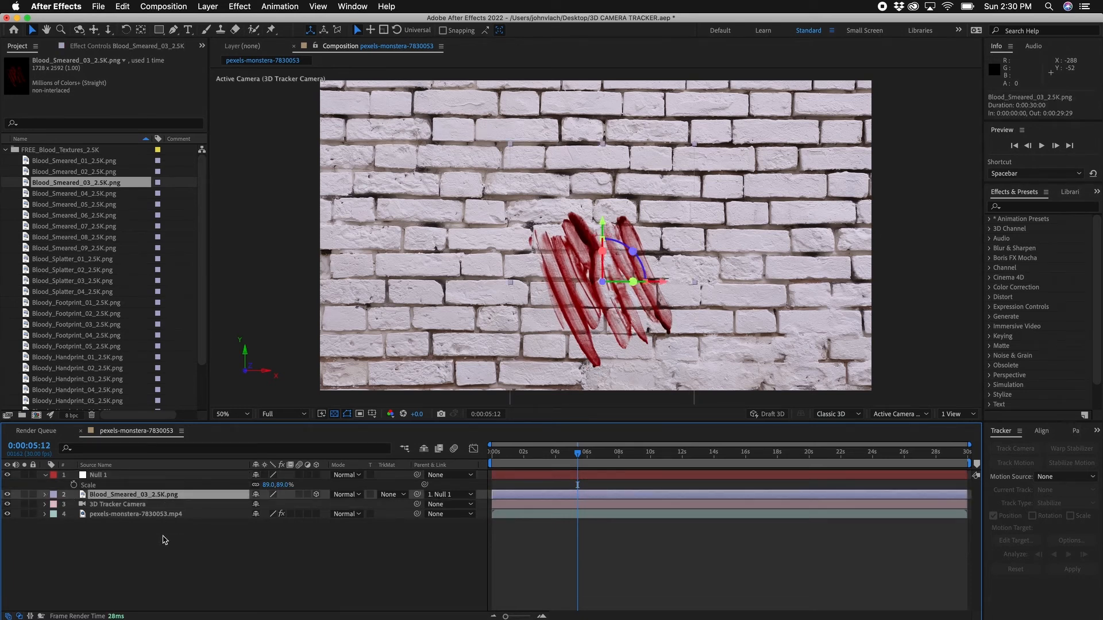
{"action": "left_click", "coordinate": [172, 550]}
Step: At 0:00:25:08, duplicate the Blood_Smeared_03_2.5K.png layer and move the copy along X to the left of the original smear
{"action": "left_click", "coordinate": [151, 475]}
{"action": "left_click_drag", "start_coordinate": [598, 452], "coordinate": [850, 441]}
{"action": "left_click", "coordinate": [839, 444]}
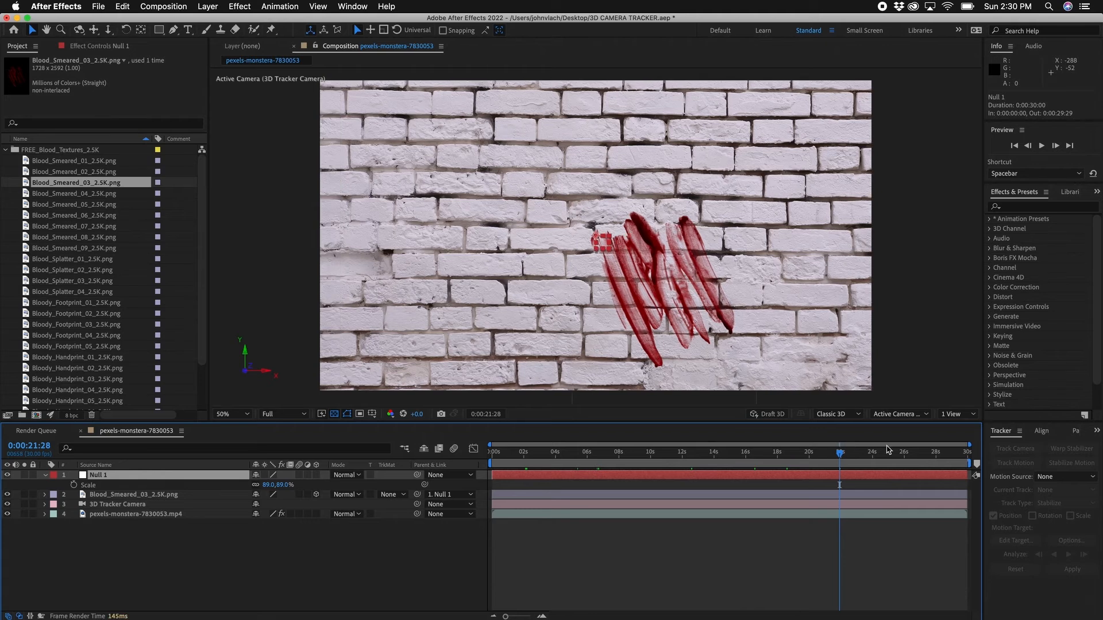
{"action": "left_click", "coordinate": [893, 453]}
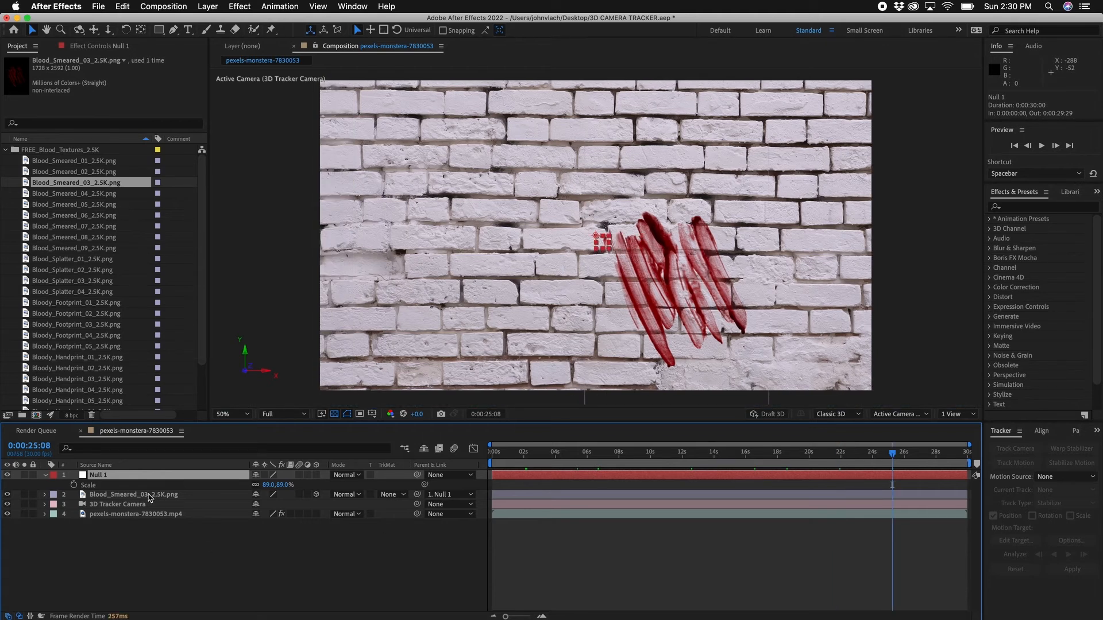
{"action": "left_click", "coordinate": [147, 499]}
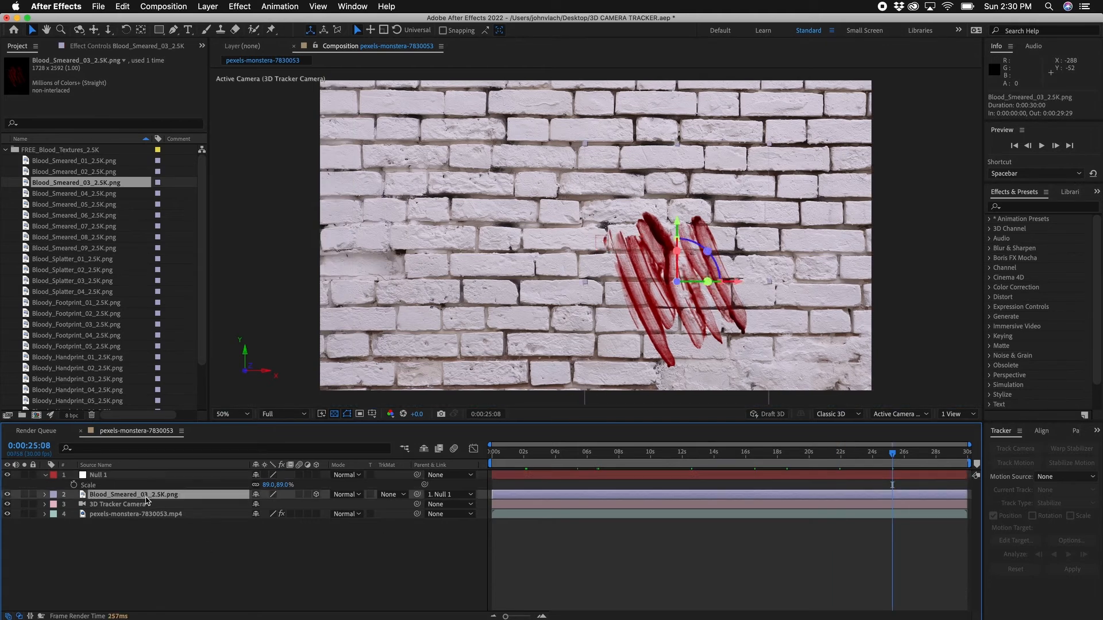
{"action": "key", "text": "super+d"}
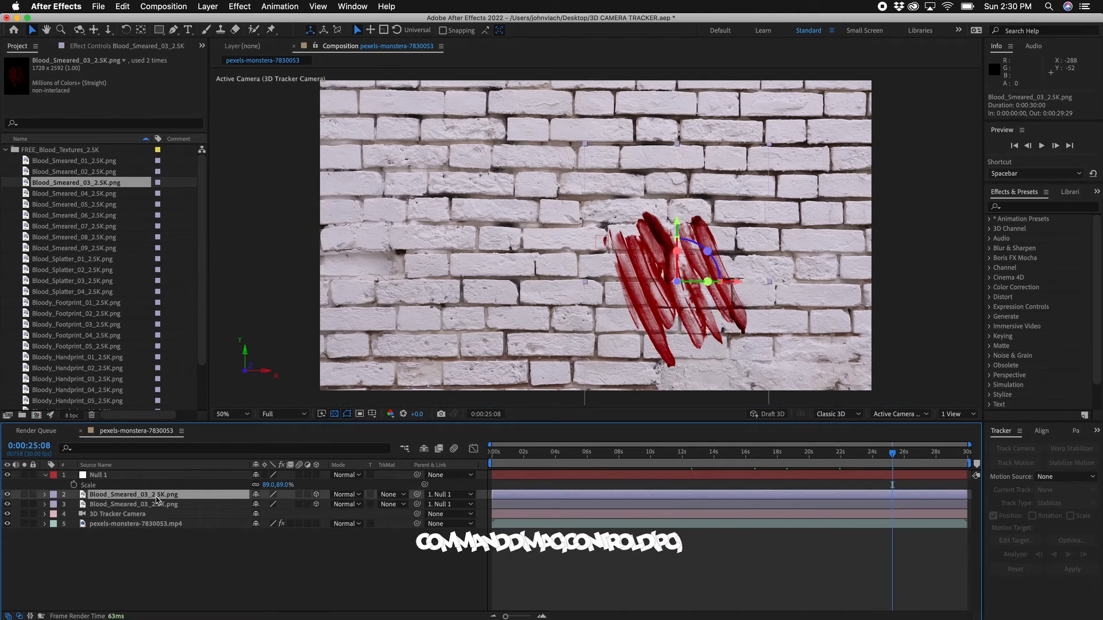
{"action": "key", "text": "p"}
{"action": "left_click_drag", "start_coordinate": [257, 504], "coordinate": [87, 502]}
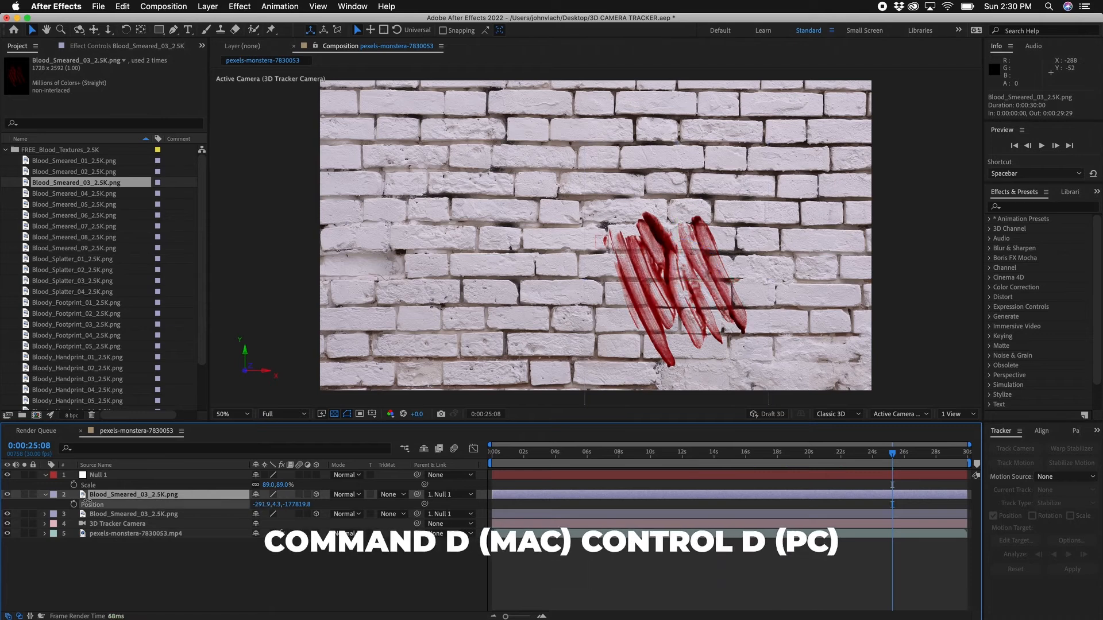
{"action": "left_click_drag", "start_coordinate": [188, 498], "coordinate": [240, 494]}
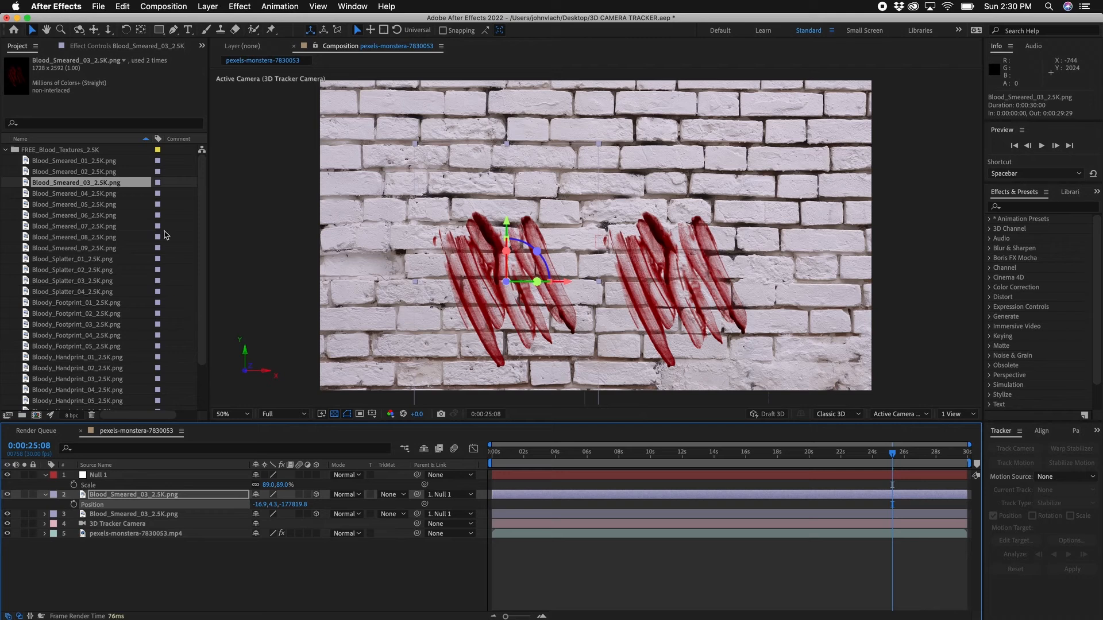
Step: Try Blood_Smeared_05_2.5K.png and Blood_Smeared_06_2.5K.png as replacement images for the duplicated smear layer
{"action": "left_click", "coordinate": [73, 203]}
{"action": "left_click_drag", "start_coordinate": [66, 208], "coordinate": [121, 503]}
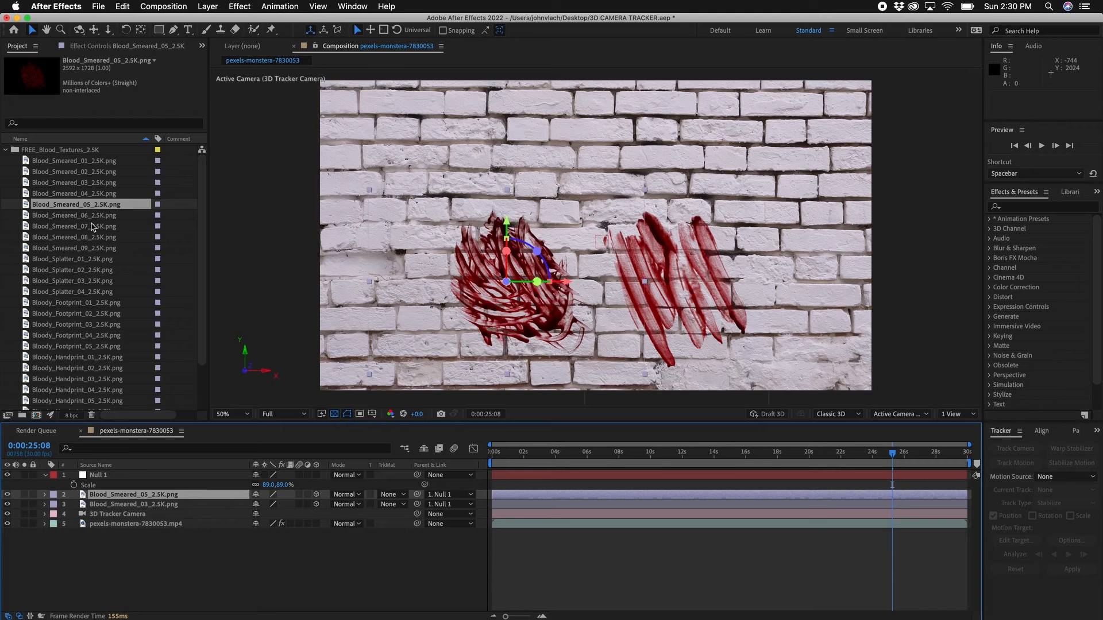
{"action": "left_click", "coordinate": [76, 215]}
{"action": "left_click_drag", "start_coordinate": [76, 215], "coordinate": [136, 497]}
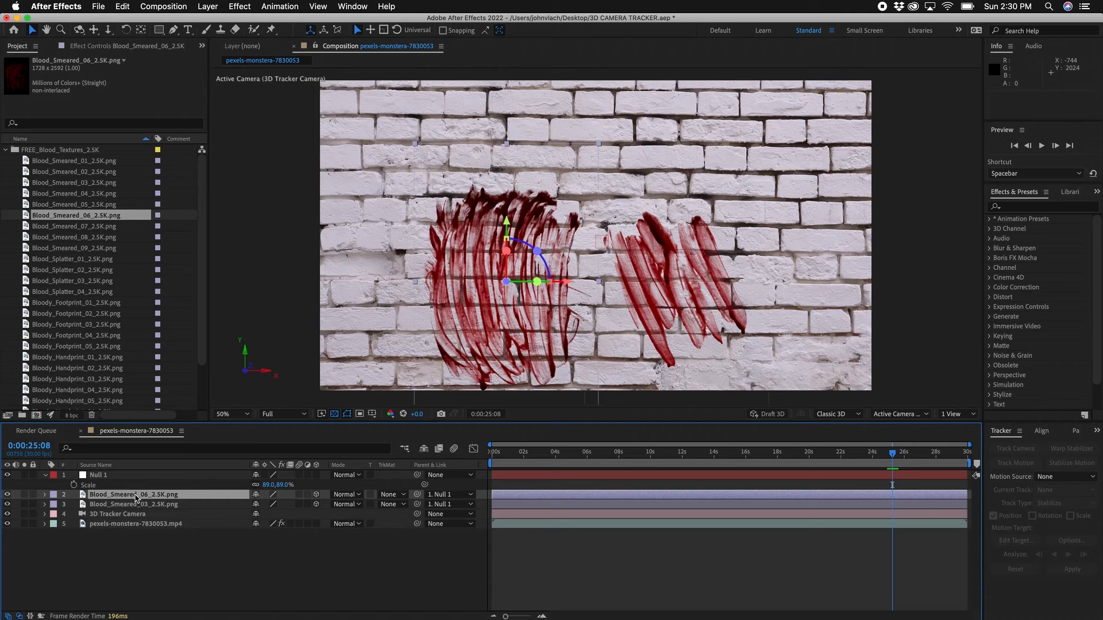
Step: Replace the duplicated smear's image with Blood_Smeared_08_2.5K.png and scrub back to 0:00:00:00 to check its tracking
{"action": "left_click", "coordinate": [55, 241]}
{"action": "mouse_move", "coordinate": [66, 241]}
{"action": "left_mouse_down"}
{"action": "mouse_move", "coordinate": [123, 535]}
{"action": "mouse_move", "coordinate": [138, 495]}
{"action": "left_mouse_up"}
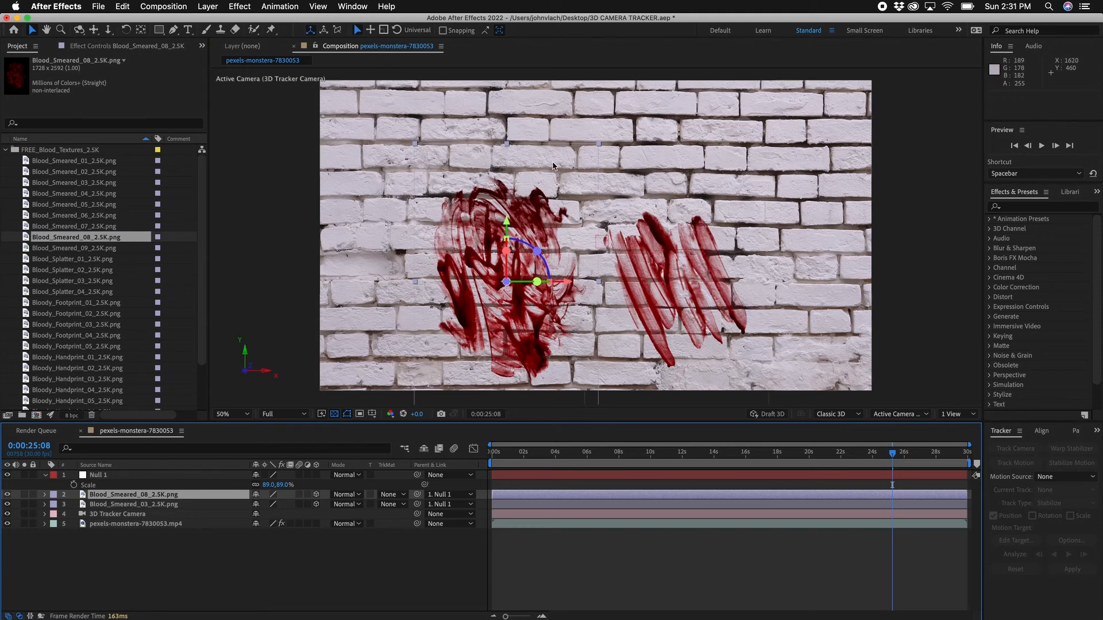
{"action": "left_click", "coordinate": [568, 454]}
{"action": "left_click", "coordinate": [538, 455]}
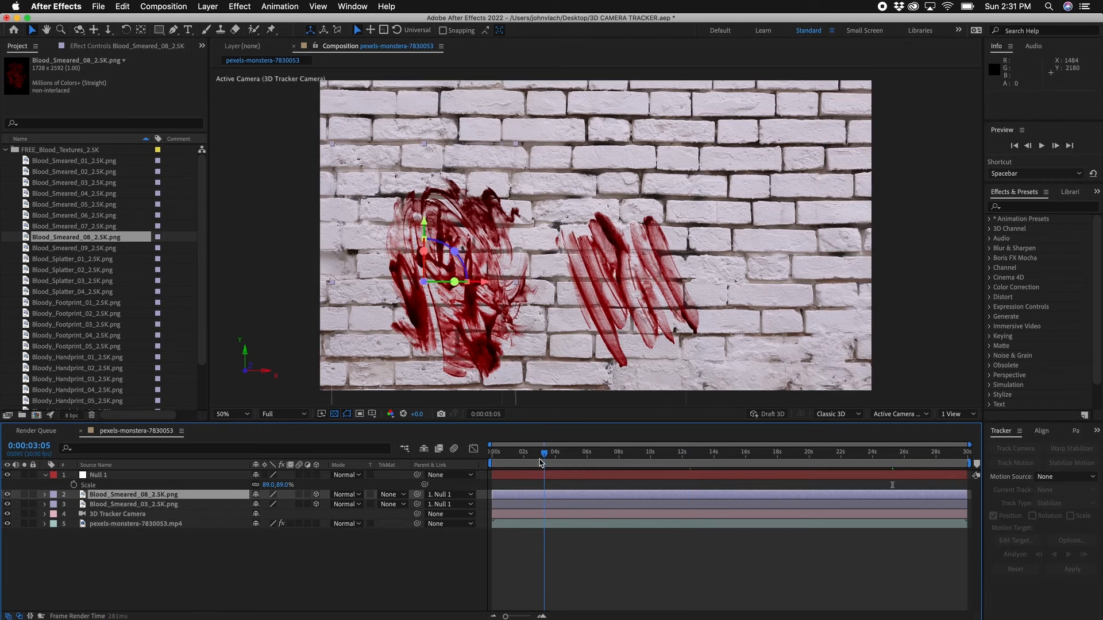
{"action": "left_click_drag", "start_coordinate": [522, 457], "coordinate": [465, 454]}
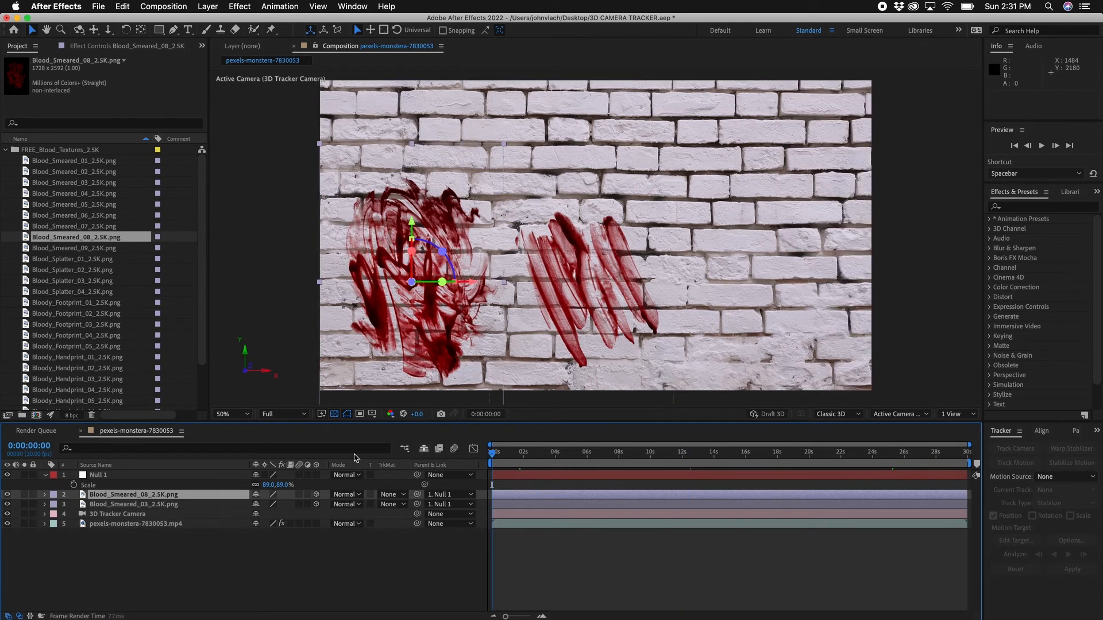
Step: Shift the Blood_Smeared_08_2.5K.png layer along X to the frame's left edge at 0:00:00:00, and scrub to 0:00:27:16 to check it
{"action": "key", "text": "p"}
{"action": "mouse_move", "coordinate": [258, 505]}
{"action": "left_mouse_down"}
{"action": "mouse_move", "coordinate": [241, 504]}
{"action": "mouse_move", "coordinate": [255, 502]}
{"action": "left_mouse_up"}
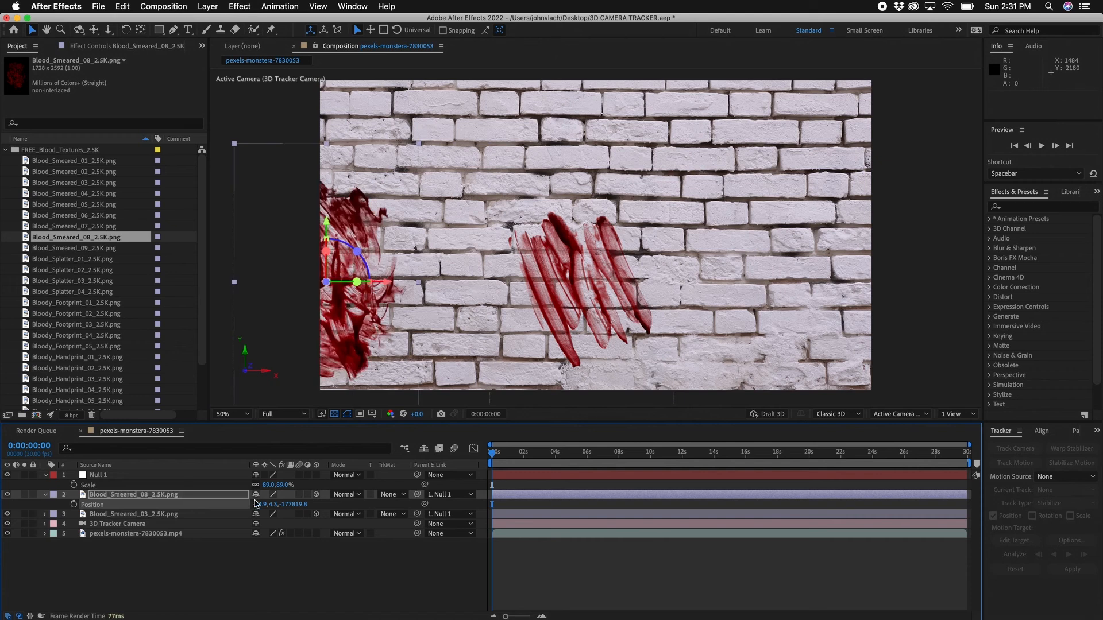
{"action": "left_click_drag", "start_coordinate": [519, 448], "coordinate": [928, 454]}
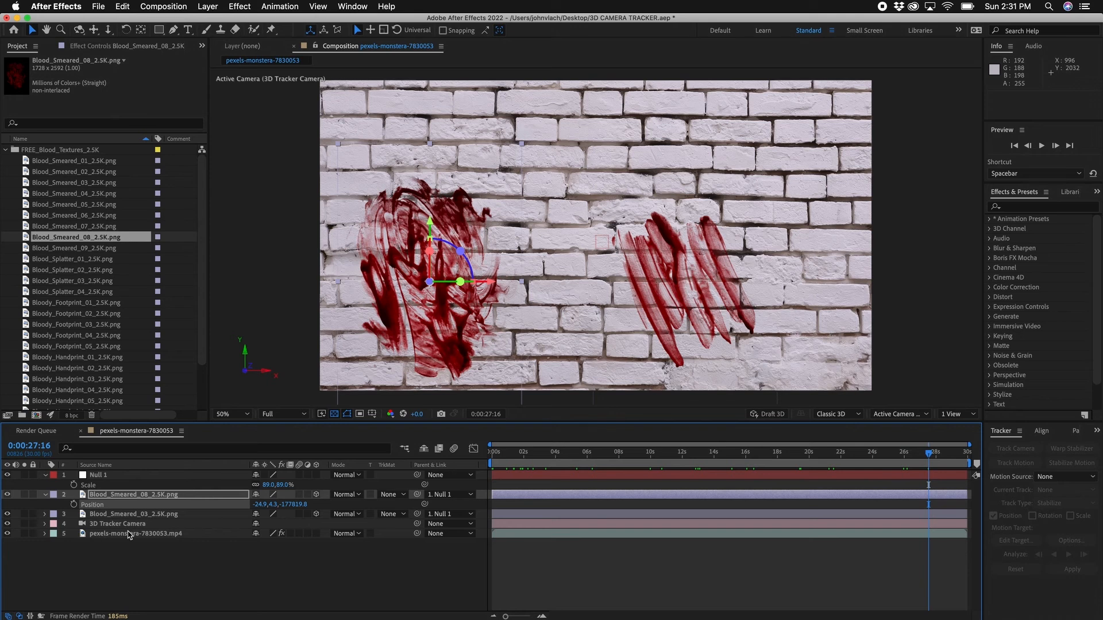
Step: Select the pexels-monstera-7830053.mp4 footage layer in the composition
{"action": "left_click", "coordinate": [101, 533]}
{"action": "left_click", "coordinate": [112, 523]}
{"action": "left_click", "coordinate": [115, 534]}
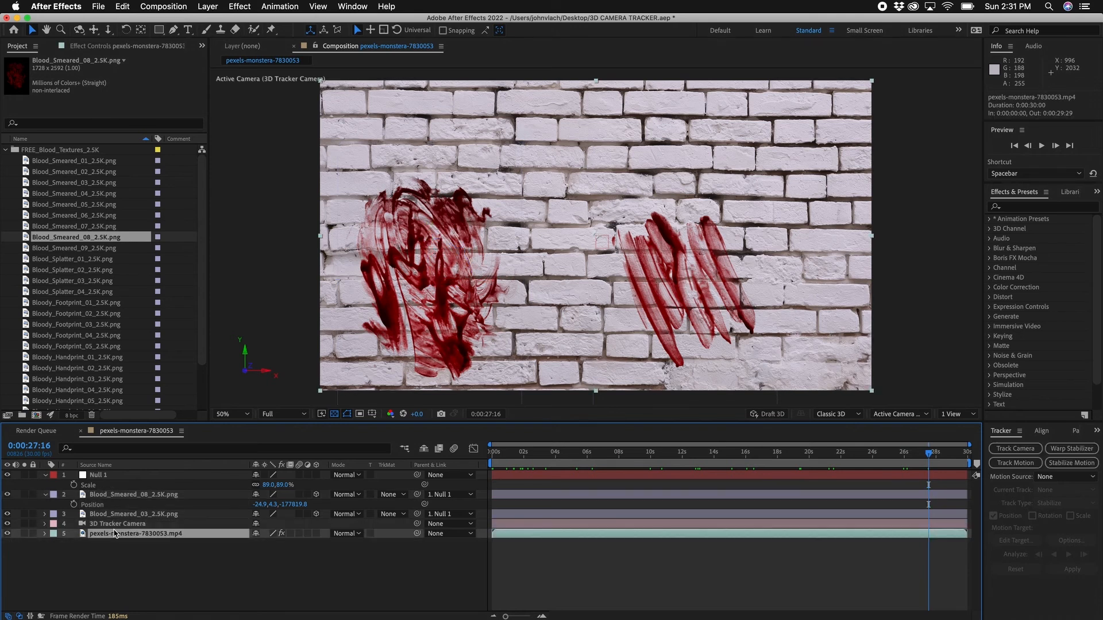